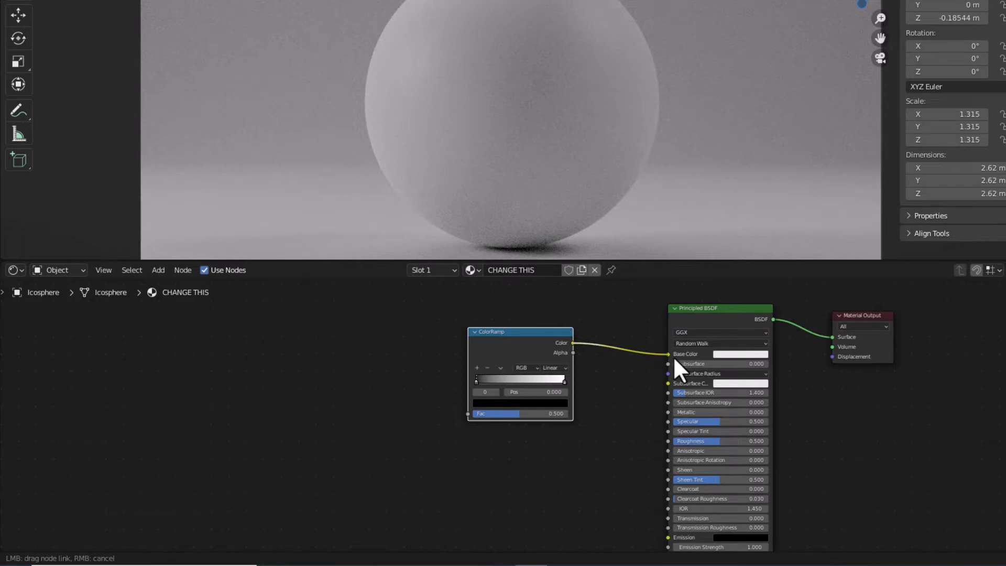
Step: Link the ColorRamp's Color to the shader's Base Color, and add a Noise Texture with its Color feeding the ramp's Fac
{"action": "left_click_drag", "start_coordinate": [673, 356], "coordinate": [671, 356]}
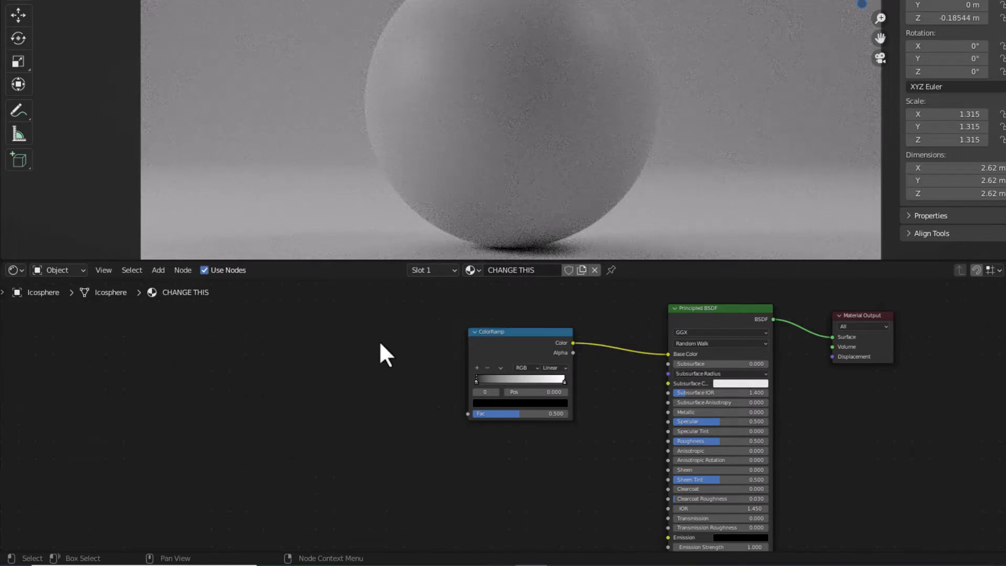
{"action": "key", "text": "shift+a"}
{"action": "left_click", "coordinate": [378, 342]}
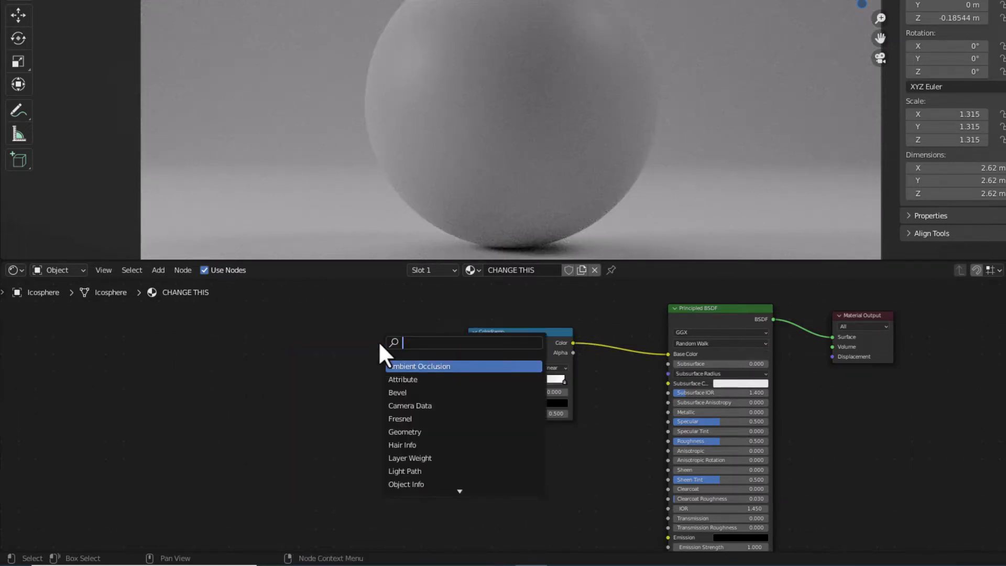
{"action": "type", "text": "NOISE"}
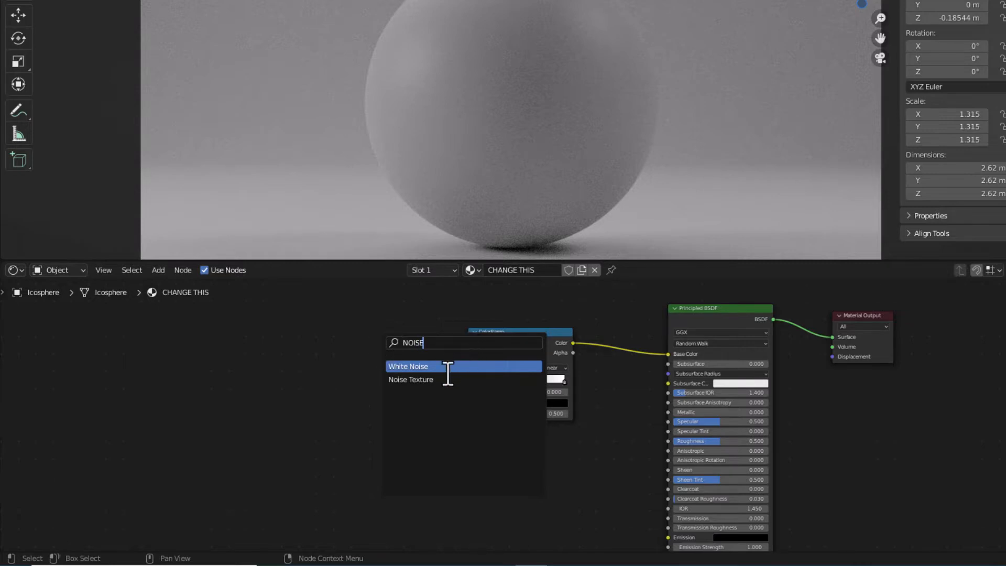
{"action": "left_click", "coordinate": [445, 378]}
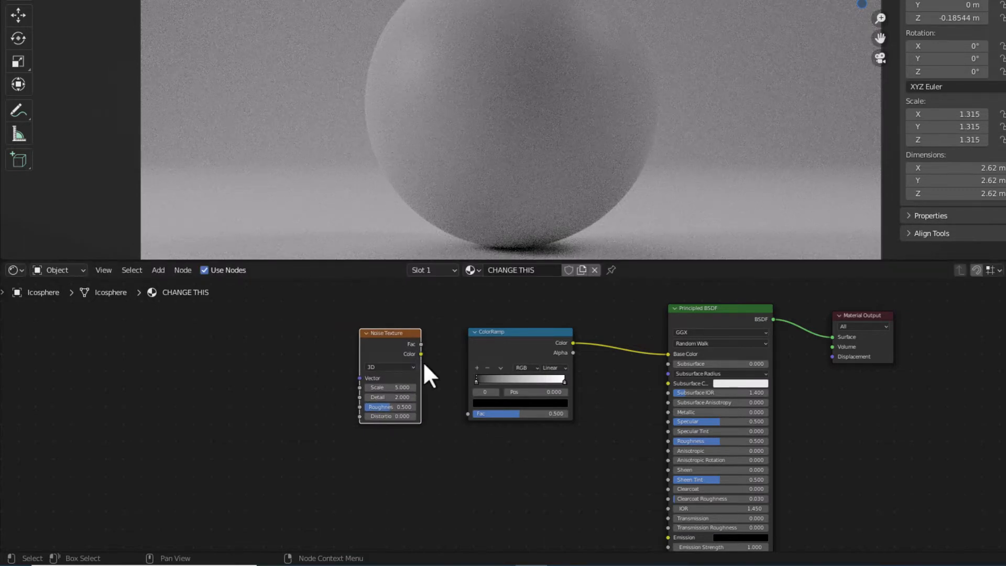
{"action": "left_click_drag", "start_coordinate": [421, 354], "coordinate": [467, 414]}
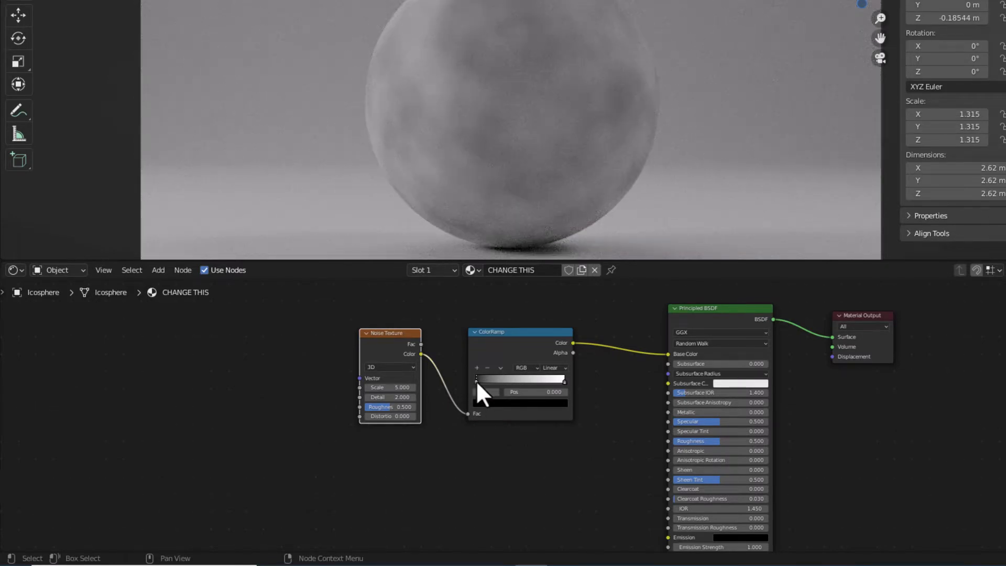
{"action": "left_click", "coordinate": [475, 380]}
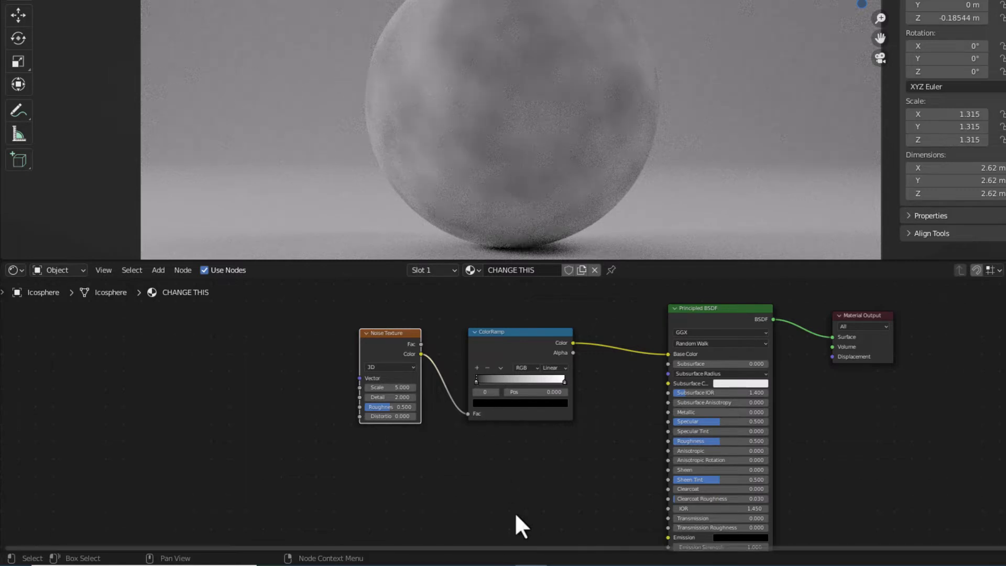
{"action": "left_click", "coordinate": [516, 515]}
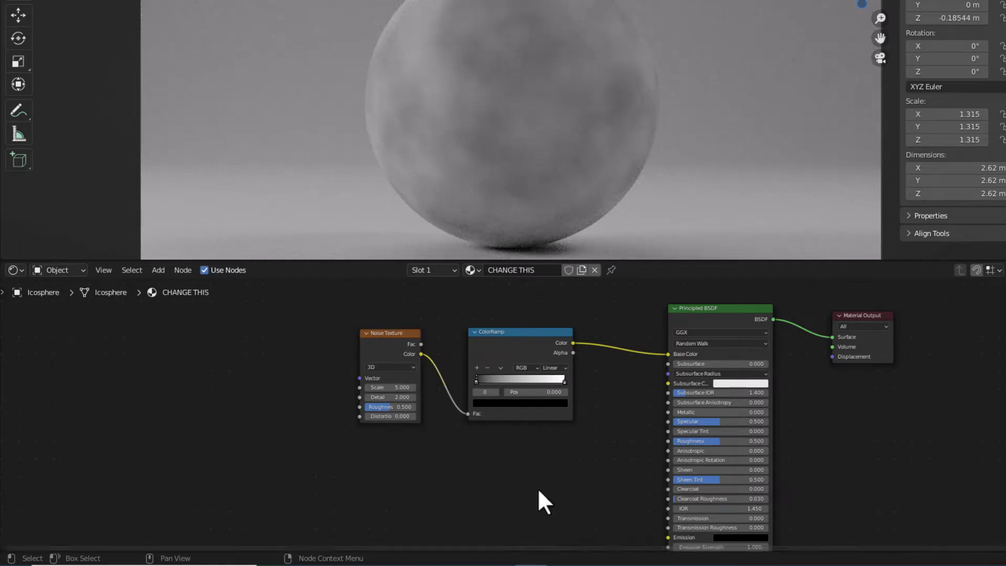
Step: Add a Musgrave Texture below the ColorRamp and link its Height output to the Principled BSDF's Roughness
{"action": "key", "text": "shift+a"}
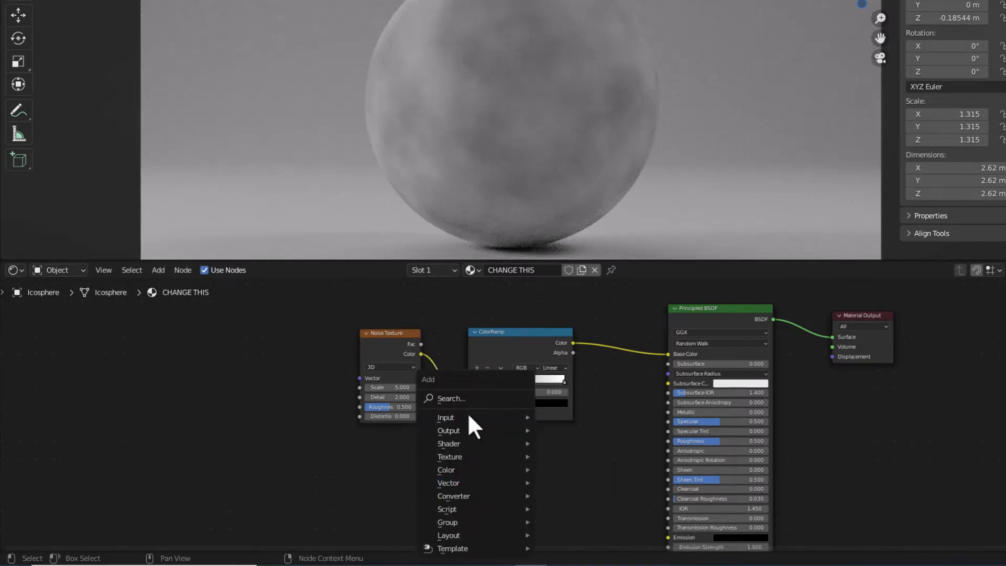
{"action": "left_click", "coordinate": [465, 404]}
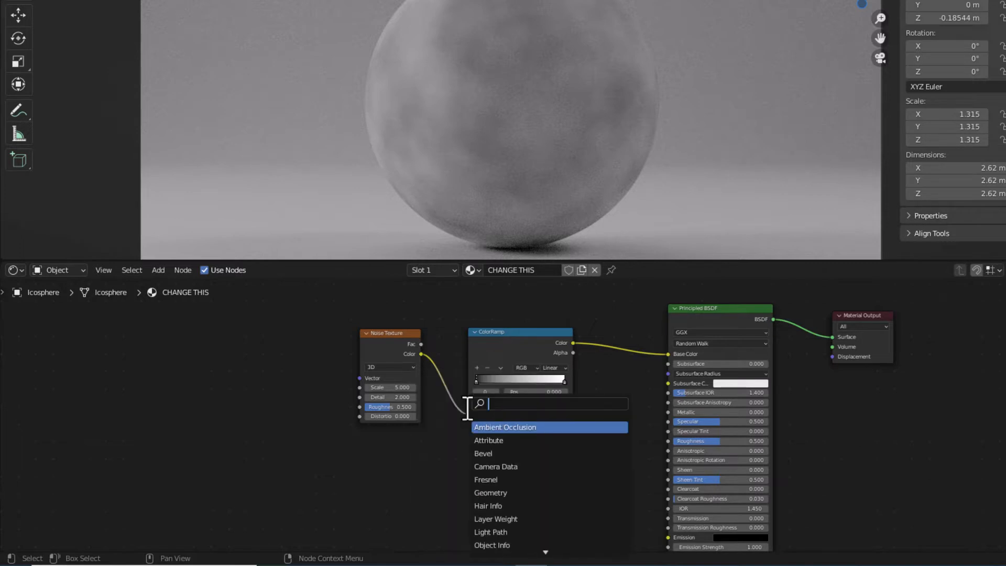
{"action": "type", "text": "MUSGR"}
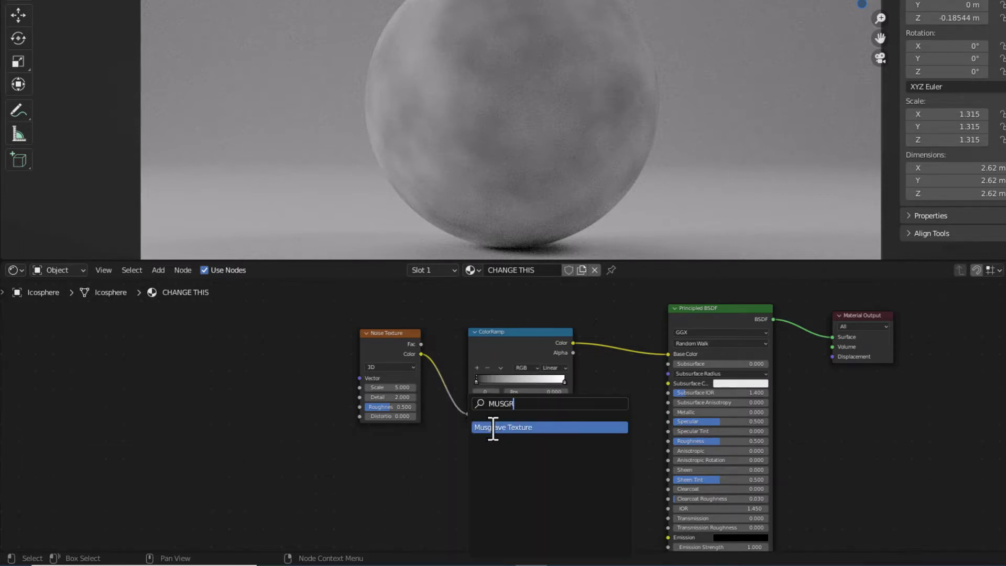
{"action": "left_click", "coordinate": [492, 426]}
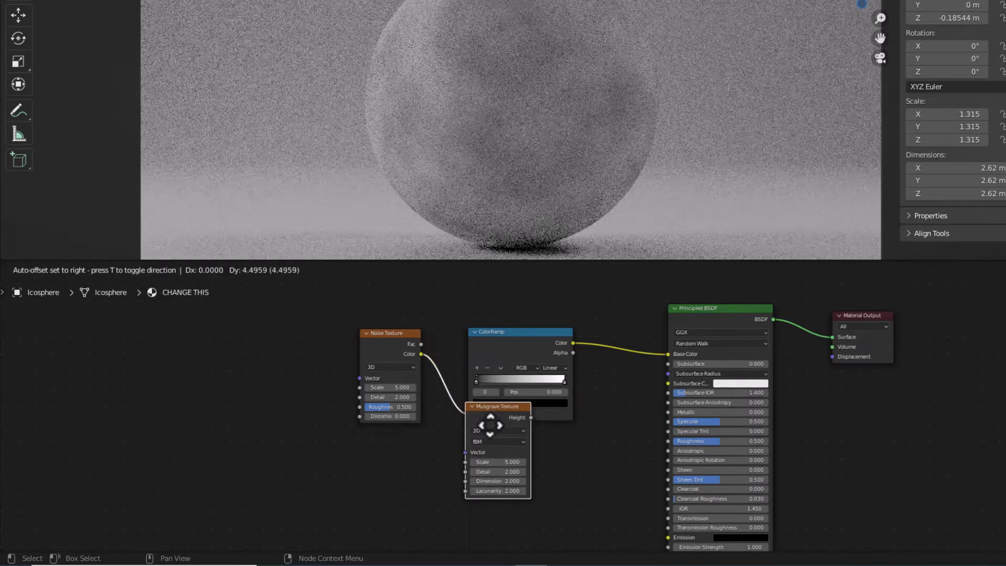
{"action": "left_click", "coordinate": [493, 470]}
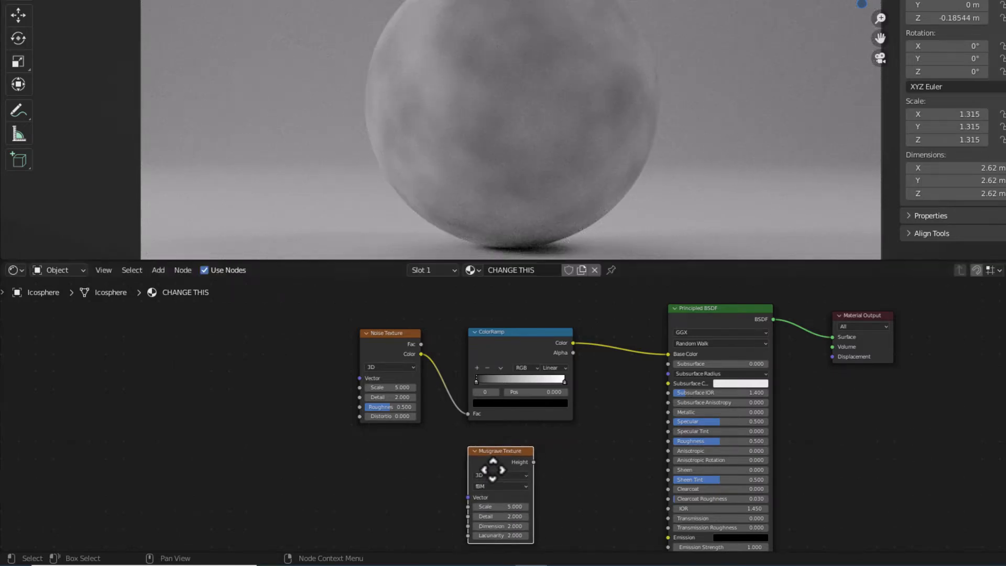
{"action": "left_click_drag", "start_coordinate": [533, 462], "coordinate": [668, 441]}
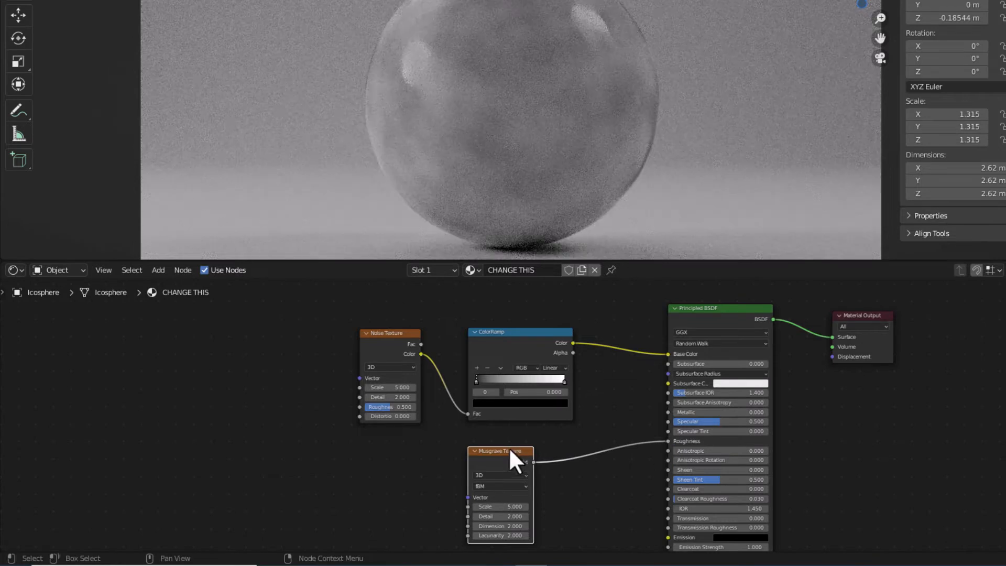
{"action": "left_click_drag", "start_coordinate": [508, 448], "coordinate": [550, 447]}
{"action": "middle_click_drag", "start_coordinate": [560, 429], "coordinate": [561, 415]}
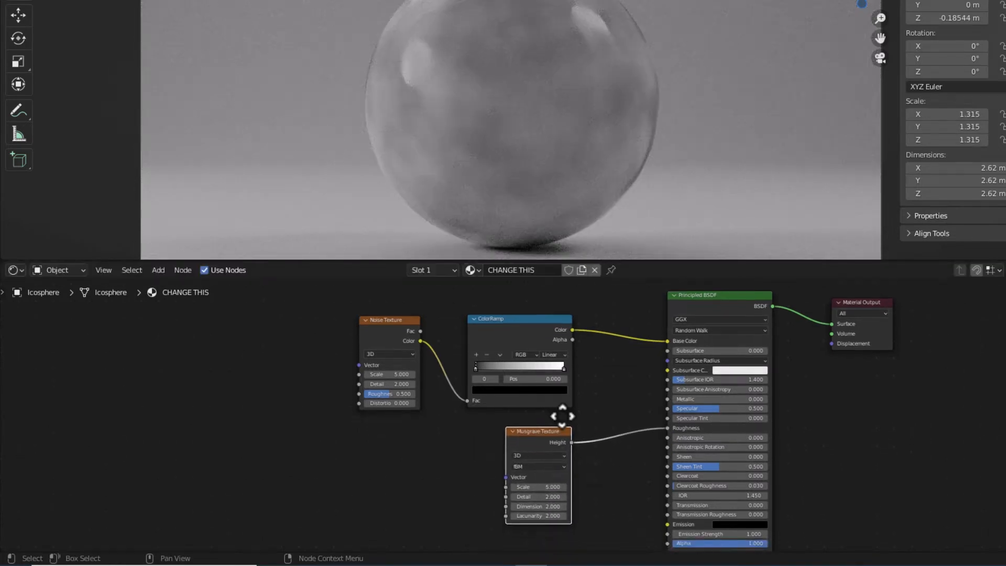
Step: Add a second Noise Texture beside the Musgrave Texture and link its Color output to the Musgrave Scale
{"action": "key", "text": "shift+a"}
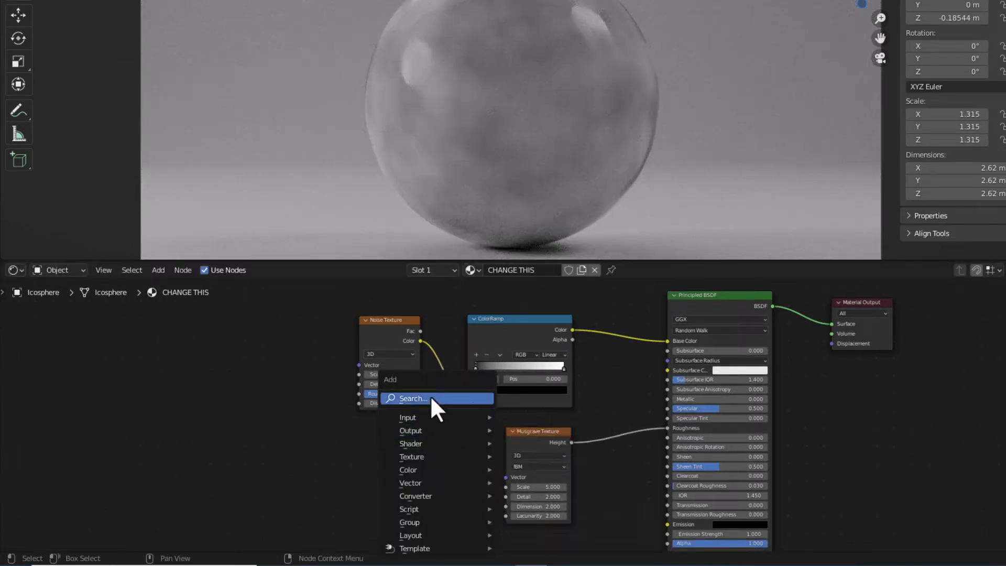
{"action": "left_click", "coordinate": [429, 395]}
{"action": "type", "text": "NOISE"}
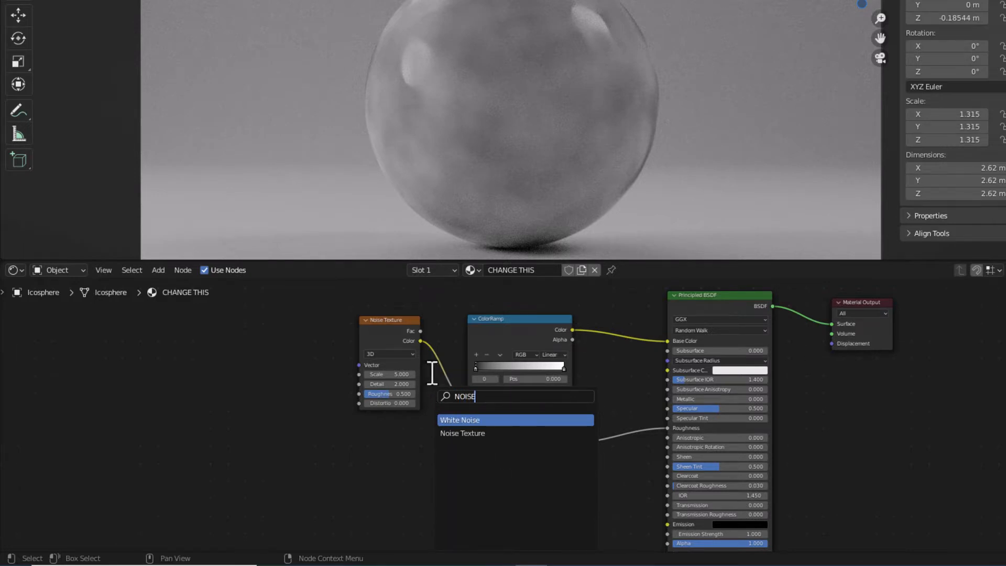
{"action": "left_click", "coordinate": [456, 432]}
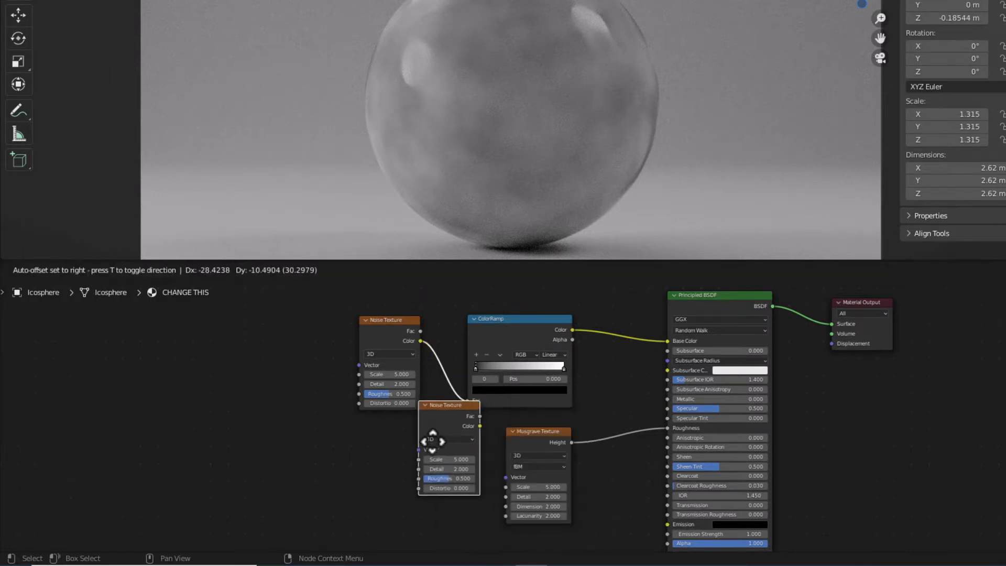
{"action": "left_click", "coordinate": [429, 468]}
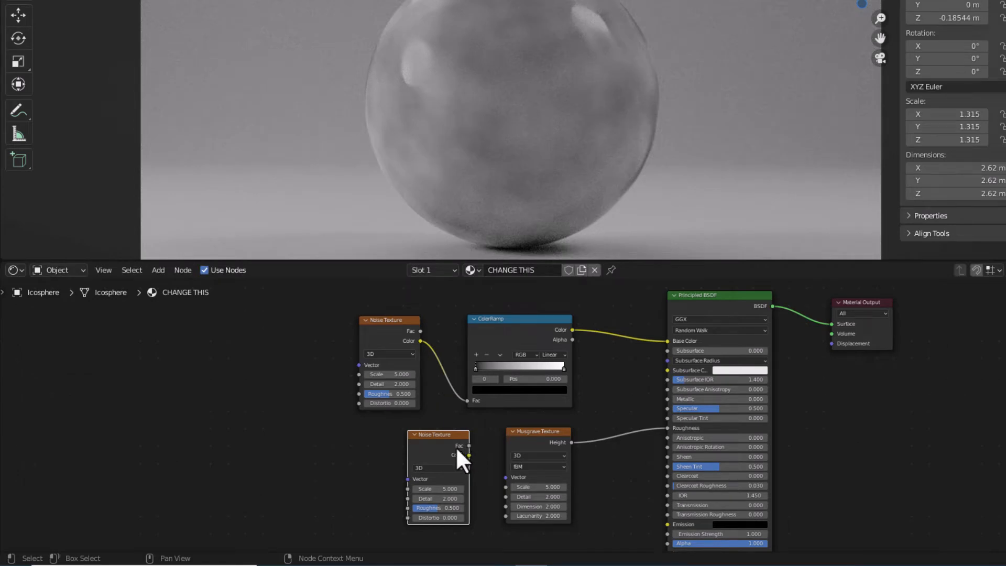
{"action": "left_click_drag", "start_coordinate": [469, 455], "coordinate": [503, 485]}
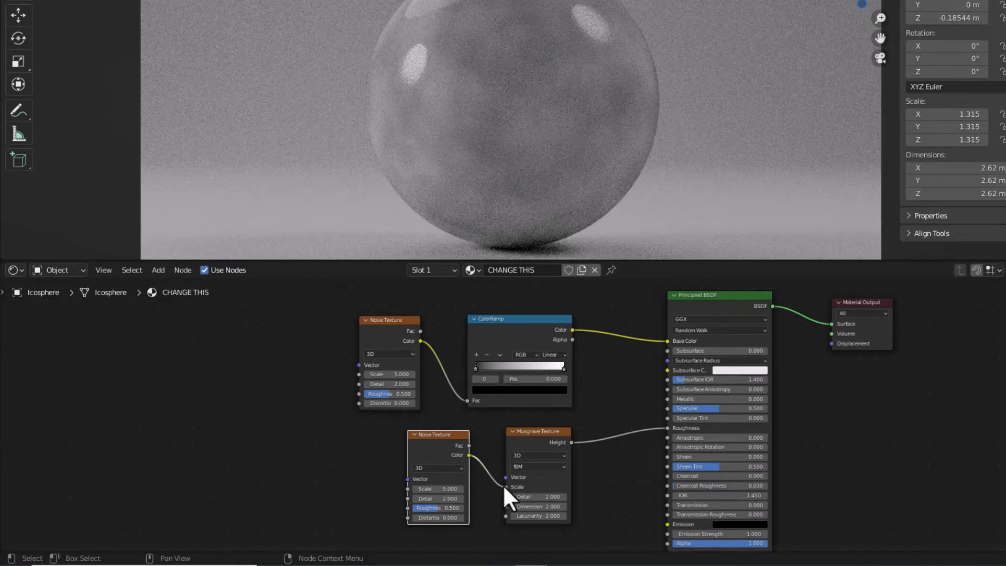
Step: Move the lower Noise Texture and Musgrave nodes farther from the shader and place a Bump node in the gap
{"action": "left_click", "coordinate": [585, 486]}
{"action": "left_click_drag", "start_coordinate": [439, 427], "coordinate": [460, 453]}
{"action": "left_click", "coordinate": [573, 482]}
{"action": "key", "text": "shift+a"}
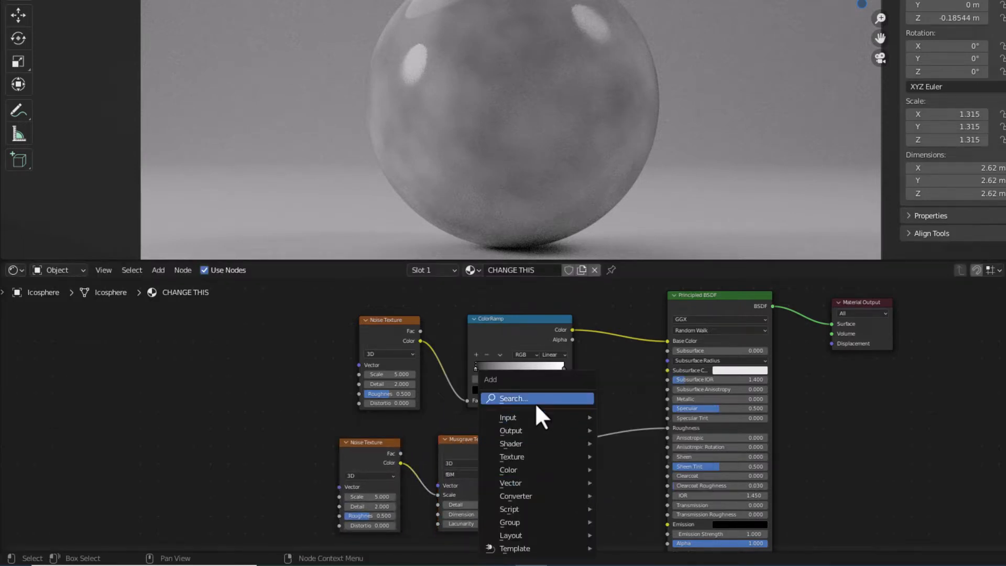
{"action": "left_click", "coordinate": [535, 402]}
{"action": "type", "text": "BUMP"}
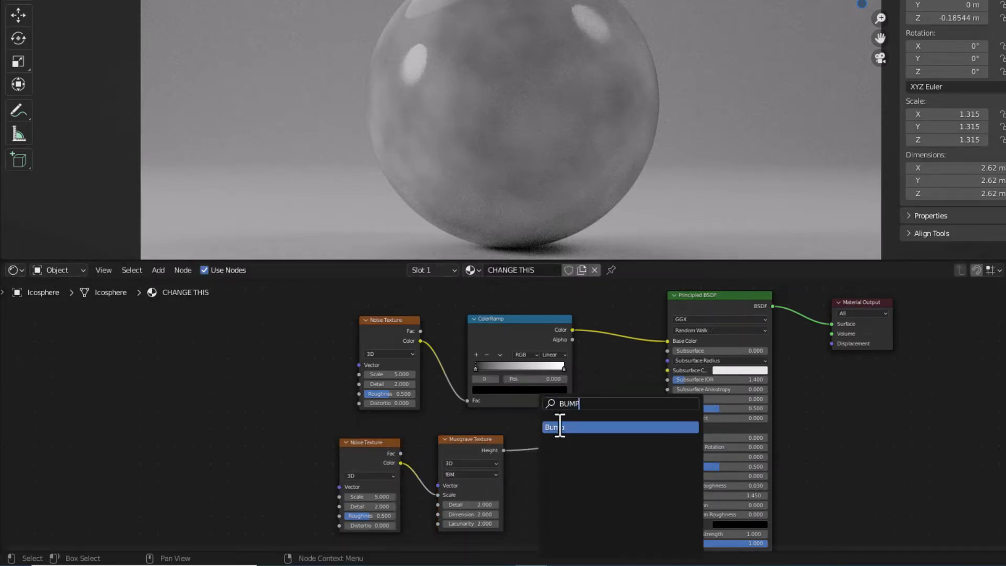
{"action": "left_click", "coordinate": [559, 426]}
{"action": "left_click", "coordinate": [571, 486]}
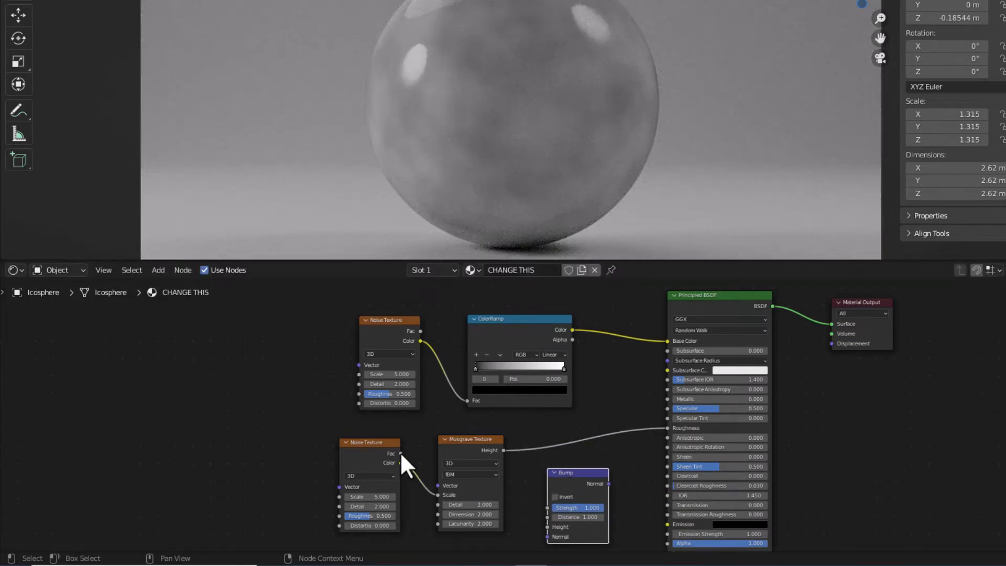
Step: Link the lower Noise Texture's Fac to the Bump's Height and the Bump's Normal to the Principled BSDF's Normal
{"action": "left_click_drag", "start_coordinate": [401, 453], "coordinate": [411, 458]}
{"action": "left_click_drag", "start_coordinate": [479, 504], "coordinate": [543, 526]}
{"action": "left_click_drag", "start_coordinate": [401, 453], "coordinate": [547, 527]}
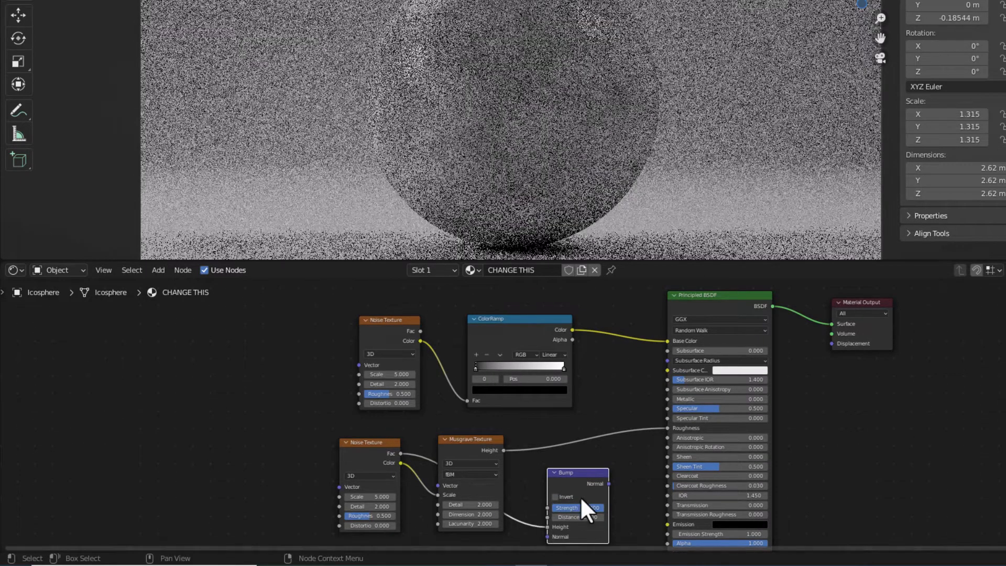
{"action": "left_click_drag", "start_coordinate": [608, 483], "coordinate": [647, 507]}
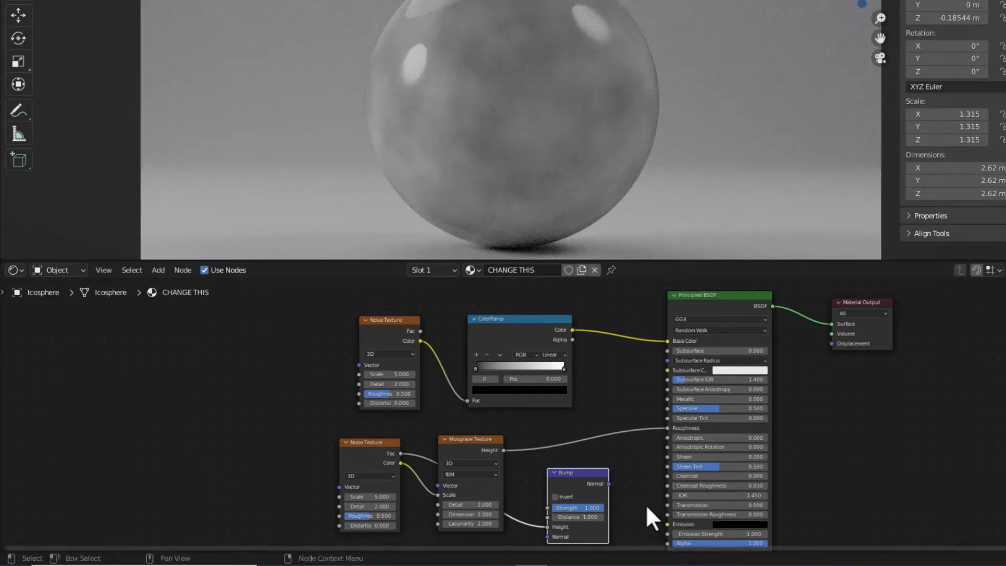
{"action": "middle_click_drag", "start_coordinate": [645, 492], "coordinate": [628, 417]}
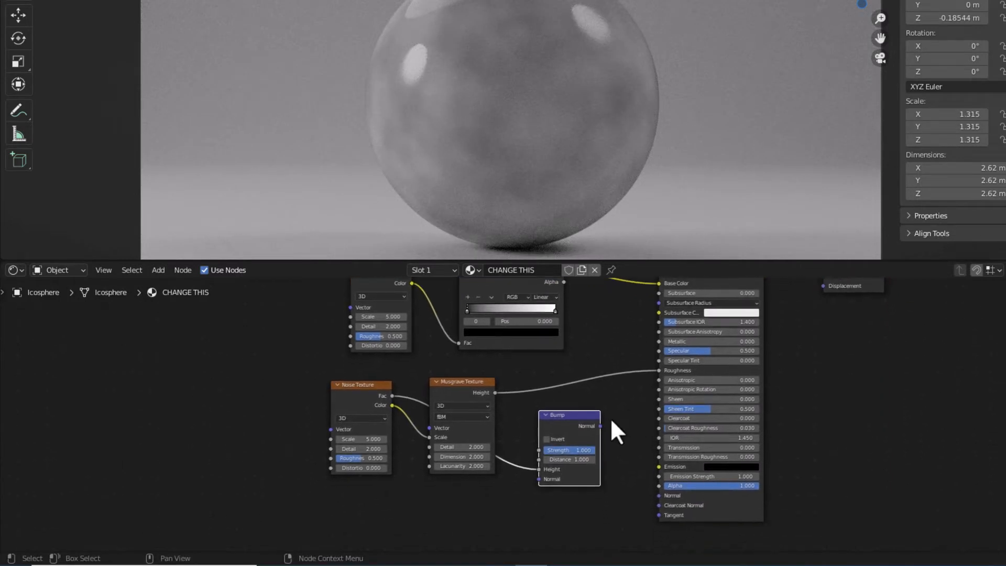
{"action": "left_click_drag", "start_coordinate": [601, 426], "coordinate": [659, 495]}
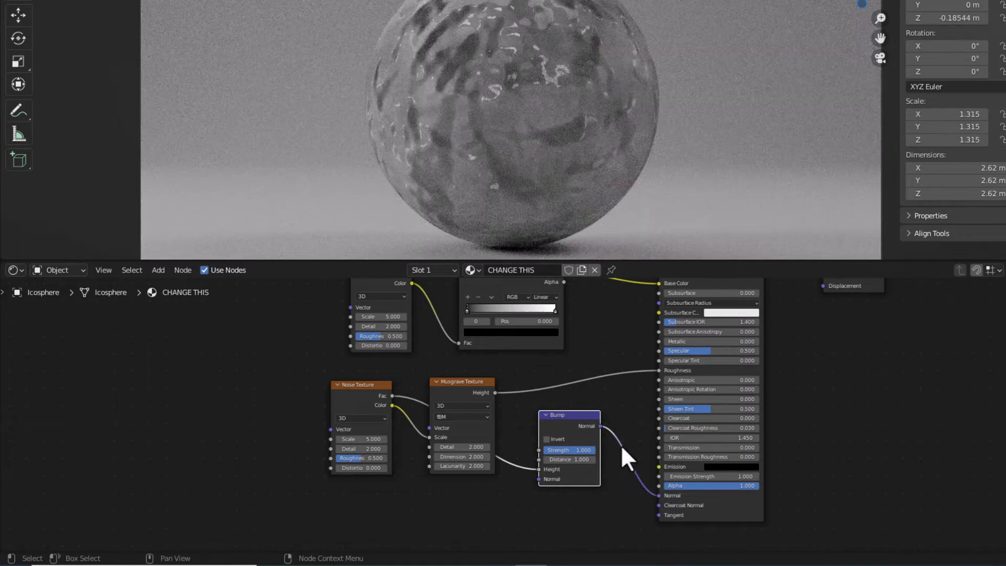
Step: Add a Texture Coordinate node and link its Object output to the lower Noise Texture's Vector input
{"action": "middle_click_drag", "start_coordinate": [620, 426], "coordinate": [671, 455]}
{"action": "key", "text": "shift+a"}
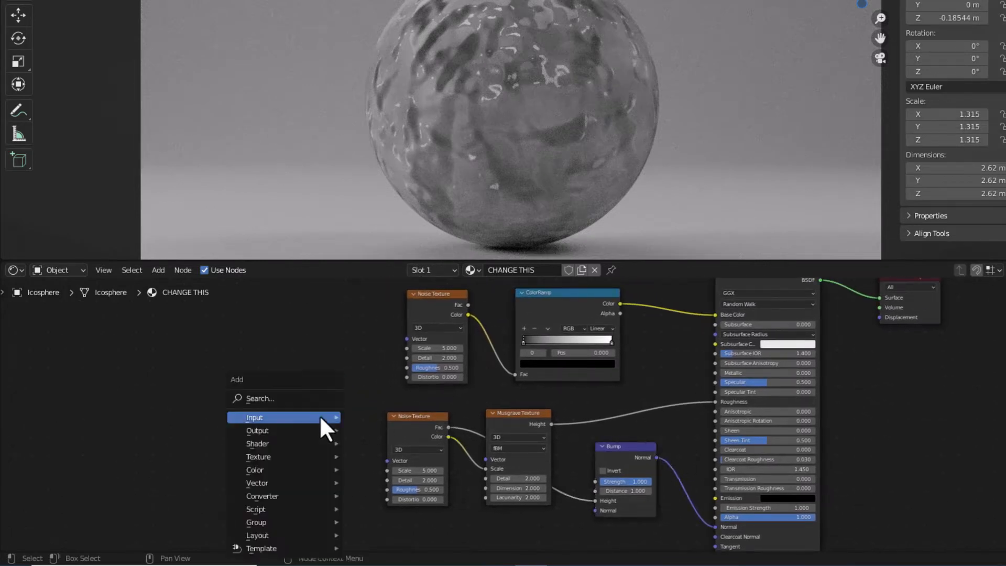
{"action": "left_click", "coordinate": [297, 399]}
{"action": "type", "text": "TE"}
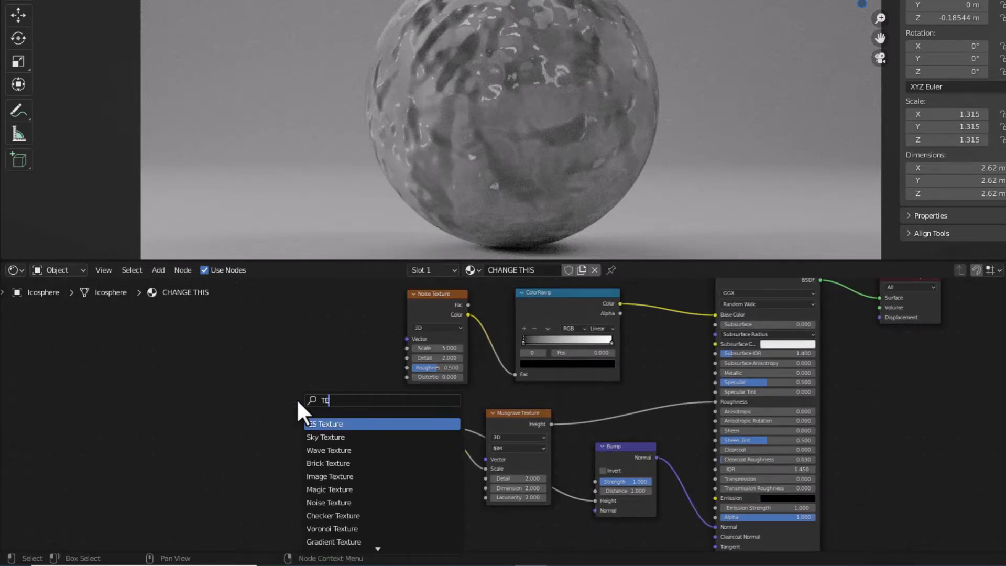
{"action": "type", "text": "XTURE C"}
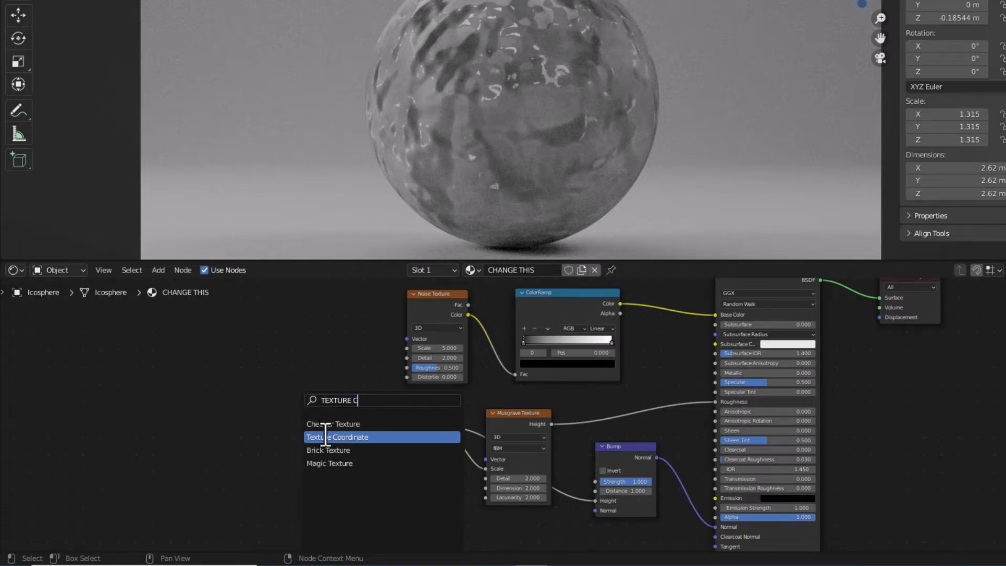
{"action": "left_click", "coordinate": [325, 436]}
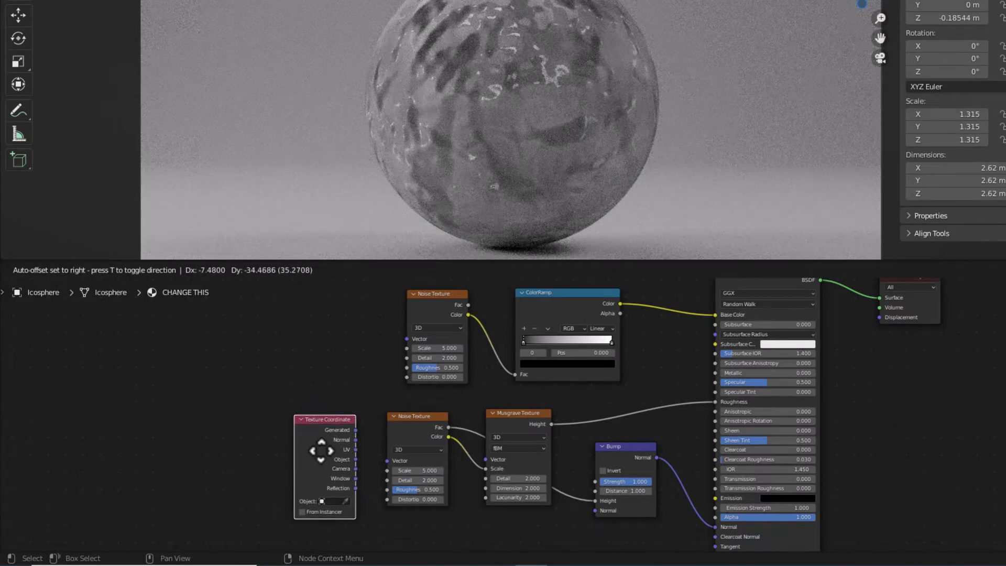
{"action": "left_click", "coordinate": [321, 450]}
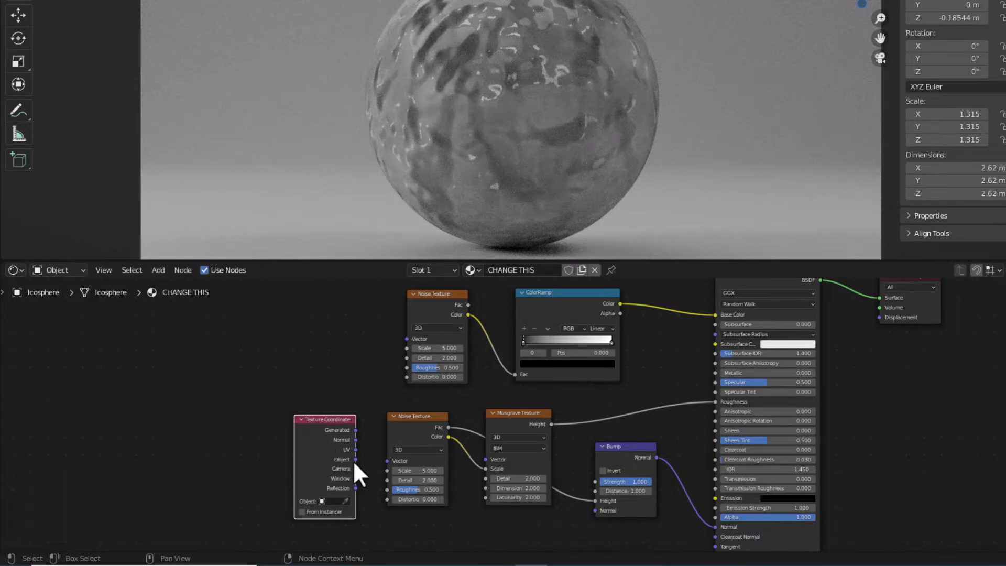
{"action": "left_click_drag", "start_coordinate": [356, 459], "coordinate": [383, 460]}
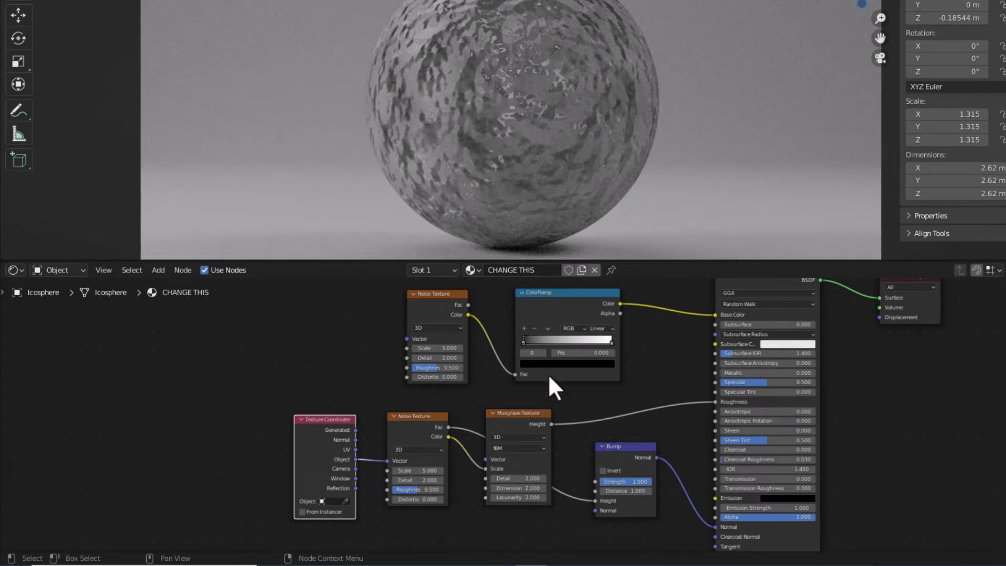
Step: Set the colour of the ColorRamp's first stop to hex B87303
{"action": "scroll", "coordinate": [548, 373], "scroll_direction": "up", "scroll_amount": 4}
{"action": "middle_click_drag", "start_coordinate": [588, 295], "coordinate": [569, 374]}
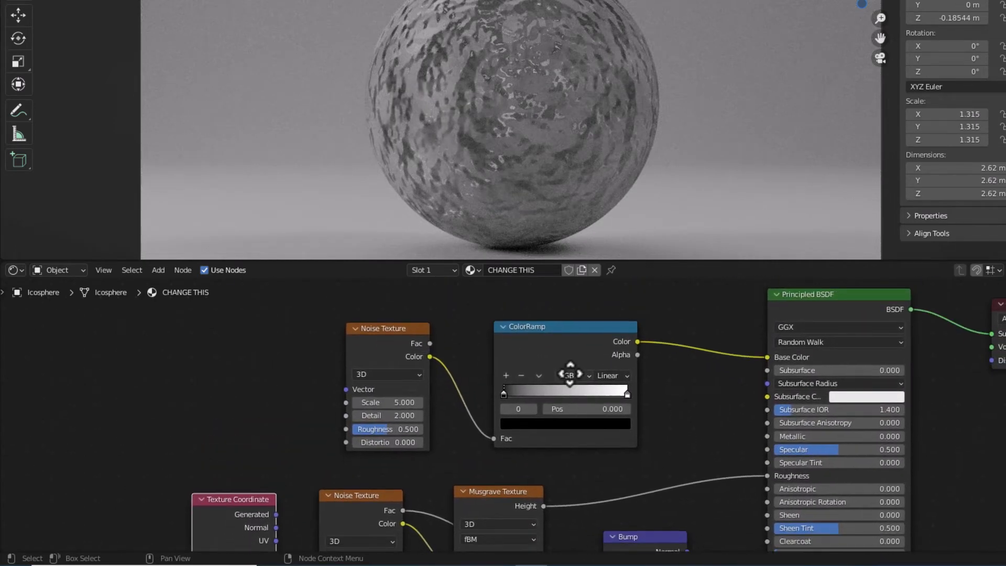
{"action": "scroll", "coordinate": [565, 366], "scroll_direction": "up", "scroll_amount": 1}
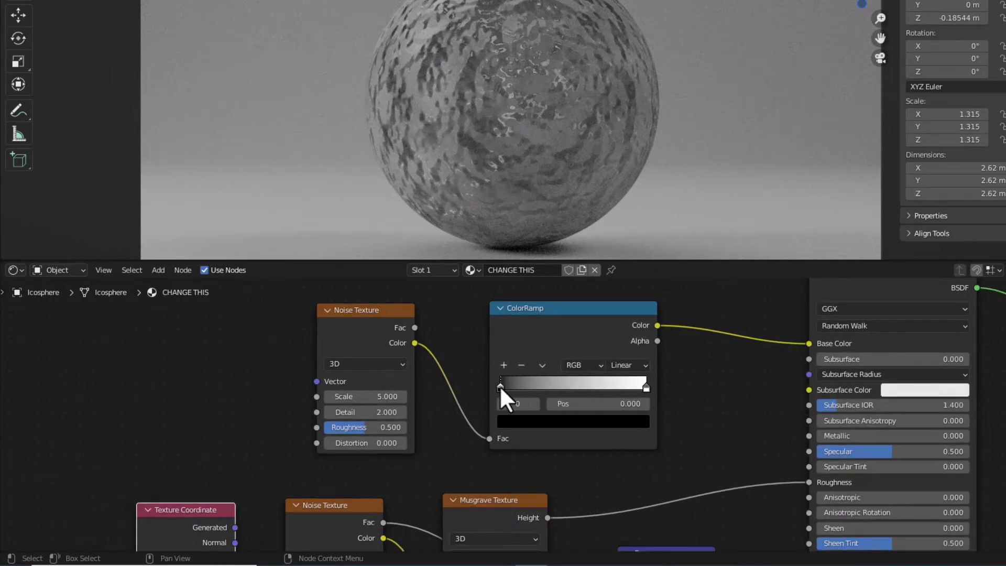
{"action": "left_click", "coordinate": [513, 422]}
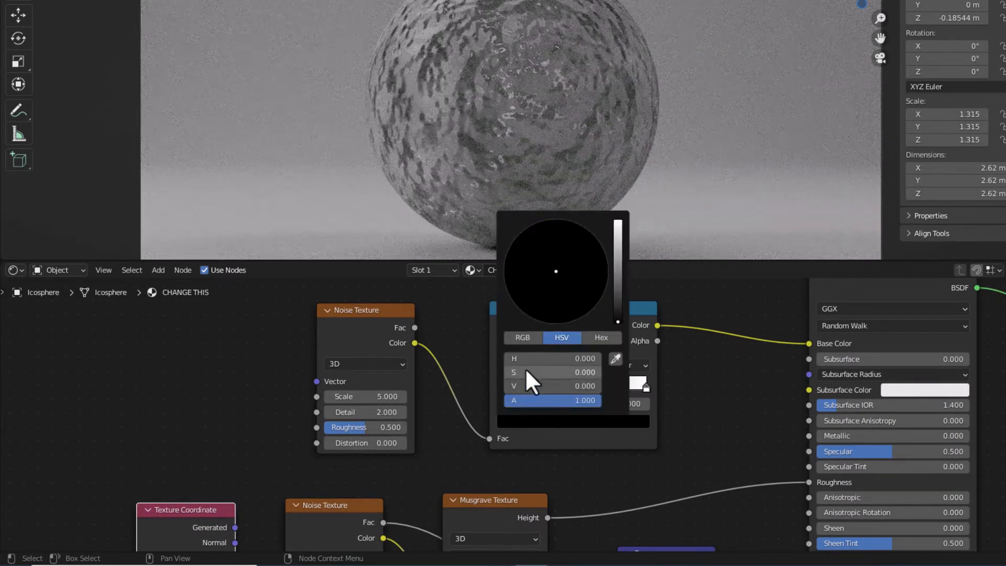
{"action": "left_click", "coordinate": [592, 339]}
{"action": "left_click", "coordinate": [555, 359]}
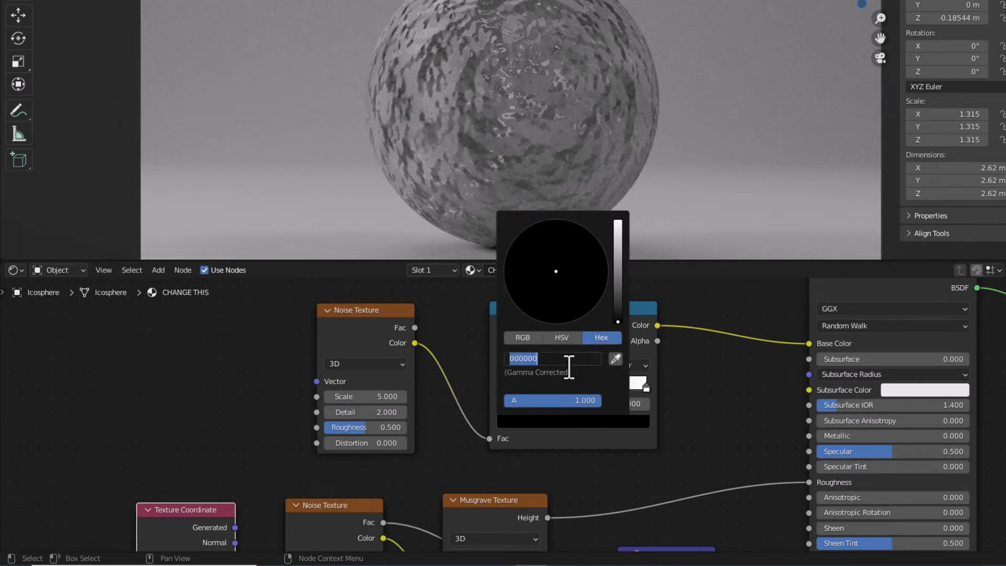
{"action": "type", "text": "B87333"}
{"action": "key", "text": "Return"}
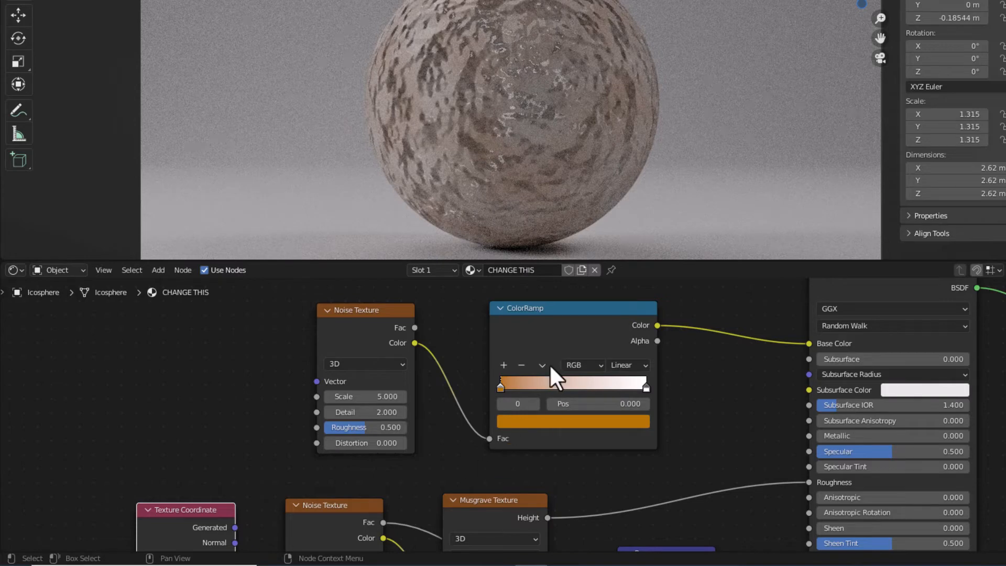
Step: Add two stops to the ColorRamp and move the one nearer the white end to position 0.823
{"action": "left_click", "coordinate": [504, 365]}
{"action": "left_click", "coordinate": [503, 365]}
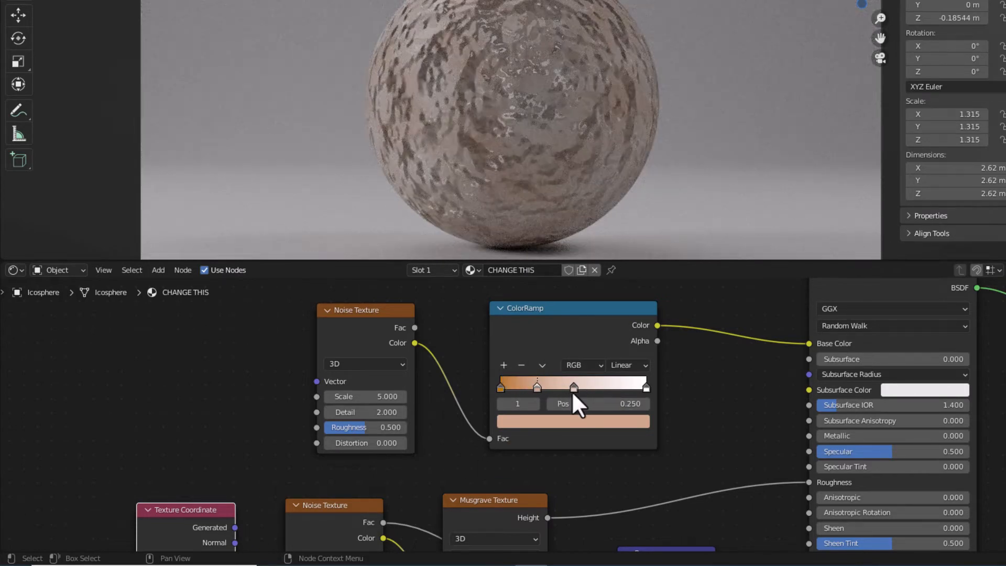
{"action": "left_click_drag", "start_coordinate": [573, 387], "coordinate": [621, 387]}
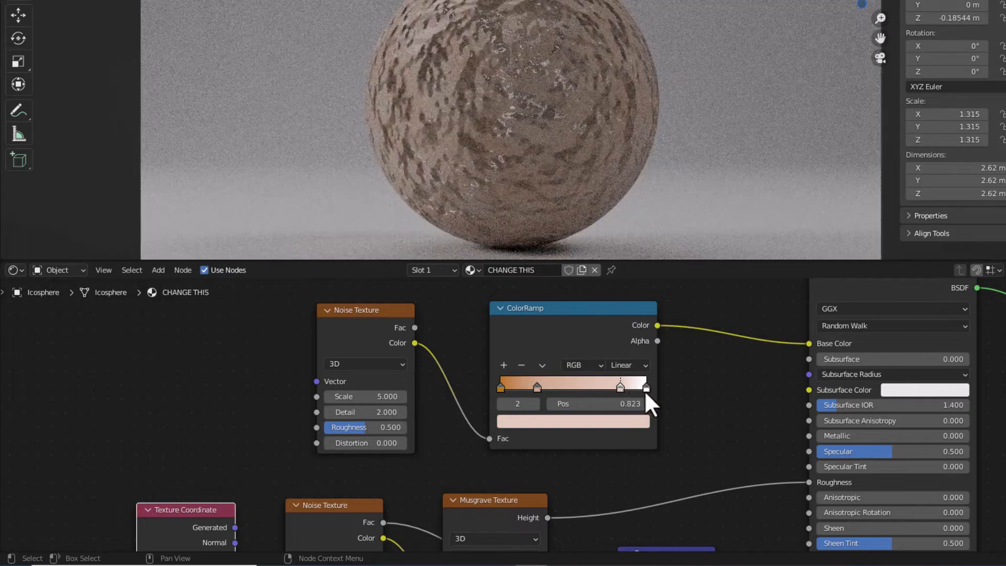
{"action": "left_click", "coordinate": [624, 422]}
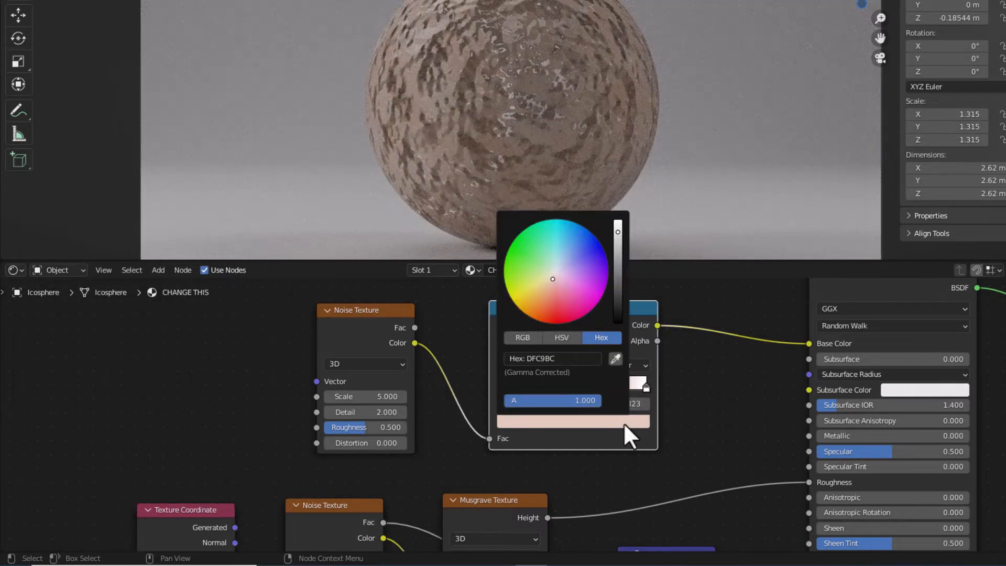
Step: Set the colour of the ColorRamp's last stop, at position 1.000, to hex B87303
{"action": "left_click", "coordinate": [646, 387]}
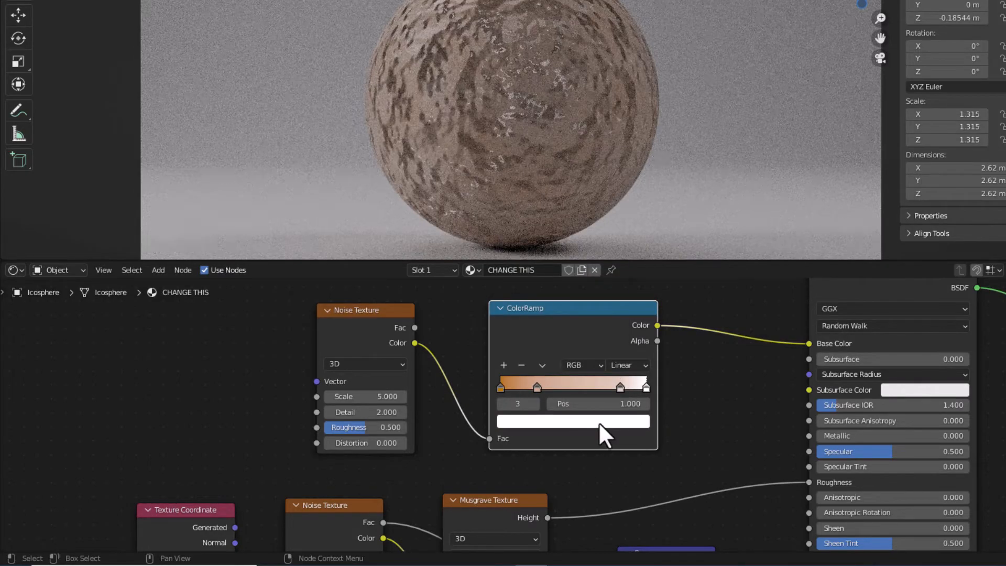
{"action": "left_click", "coordinate": [599, 422]}
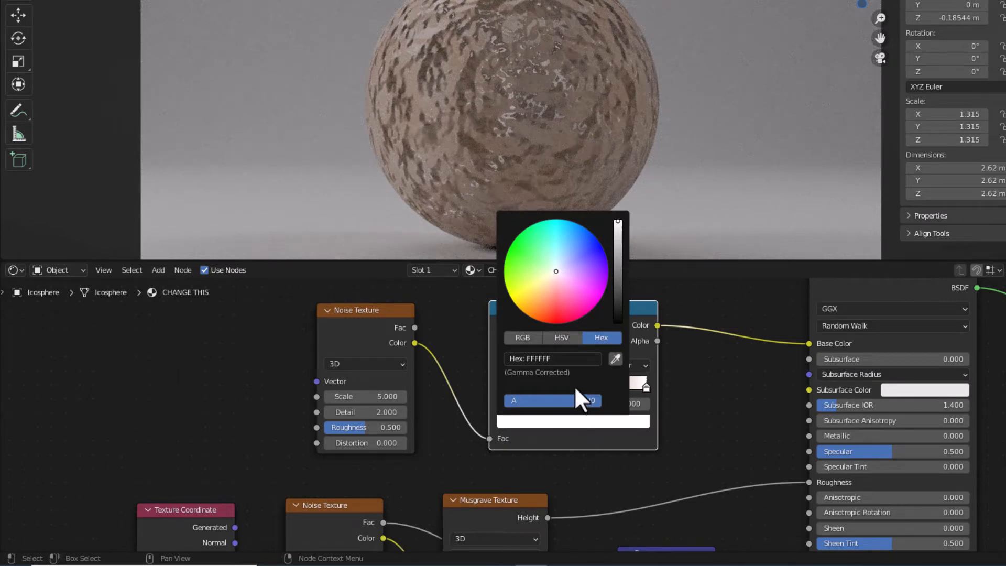
{"action": "left_click", "coordinate": [556, 357]}
{"action": "type", "text": "B87303"}
{"action": "key", "text": "Return"}
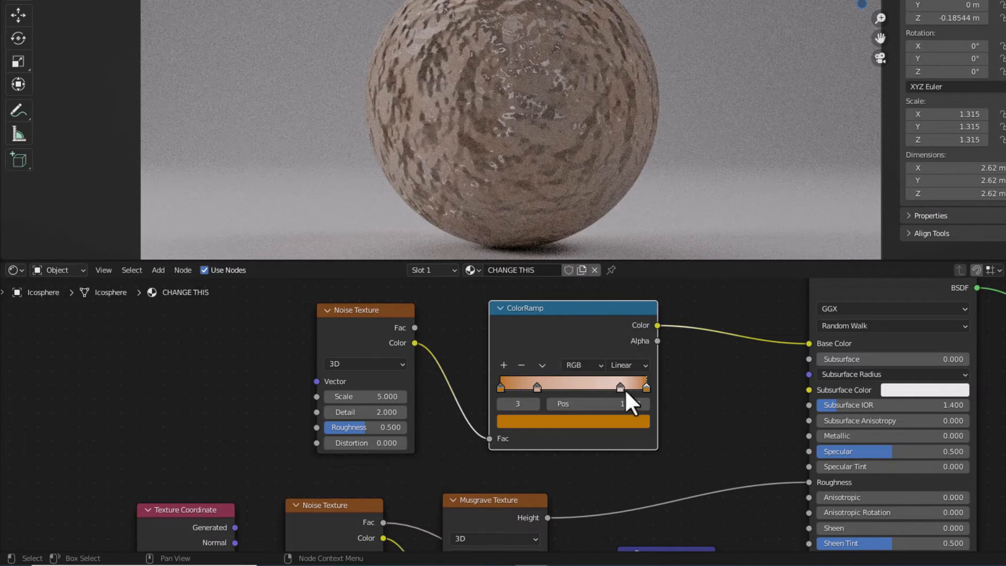
Step: Set the ColorRamp stop at position 0.823 to hex B87303 and lower its brightness to a nearly black brown
{"action": "left_click", "coordinate": [621, 388]}
{"action": "left_click", "coordinate": [612, 419]}
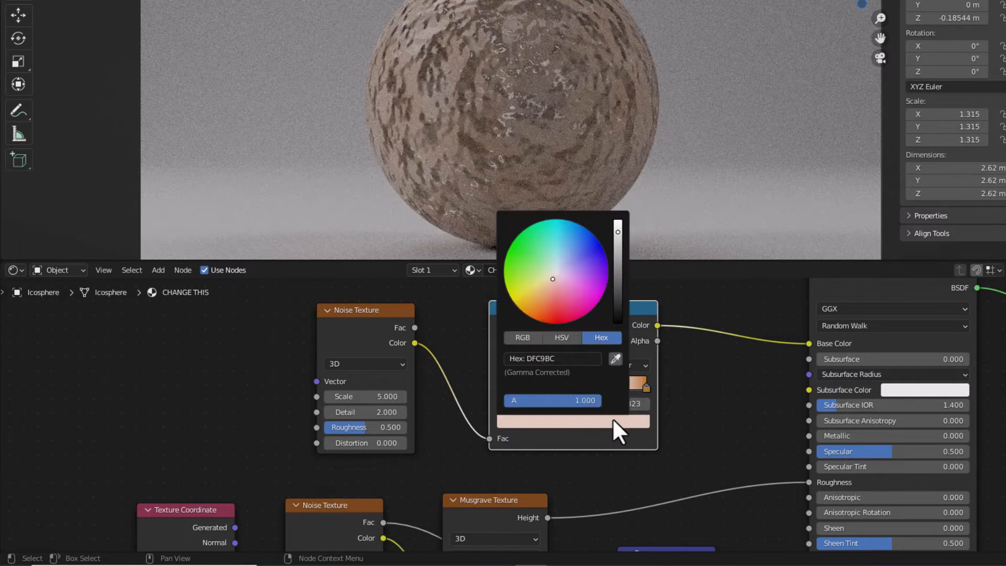
{"action": "left_click", "coordinate": [549, 360]}
{"action": "type", "text": "B87303"}
{"action": "key", "text": "Return"}
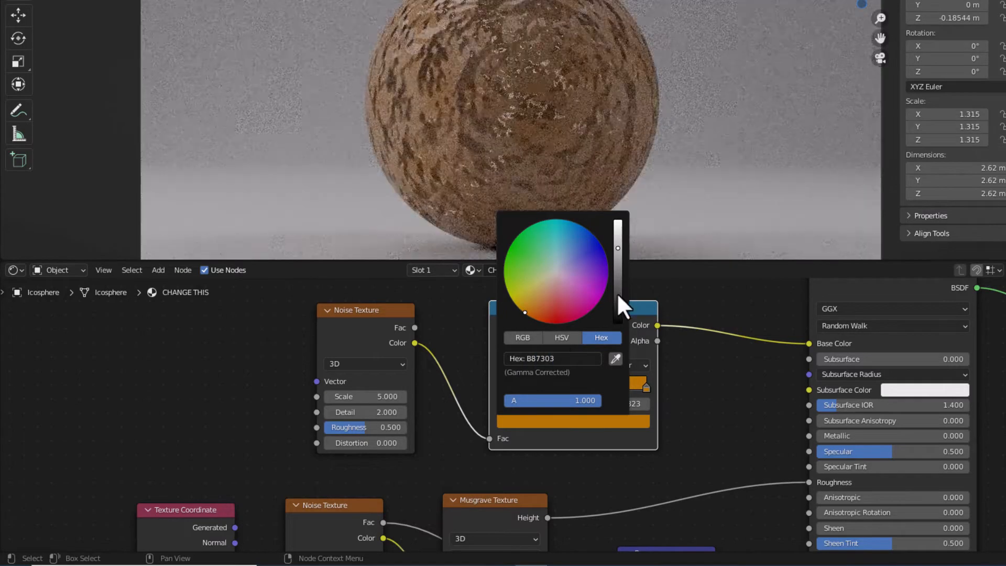
{"action": "left_click_drag", "start_coordinate": [618, 295], "coordinate": [618, 313]}
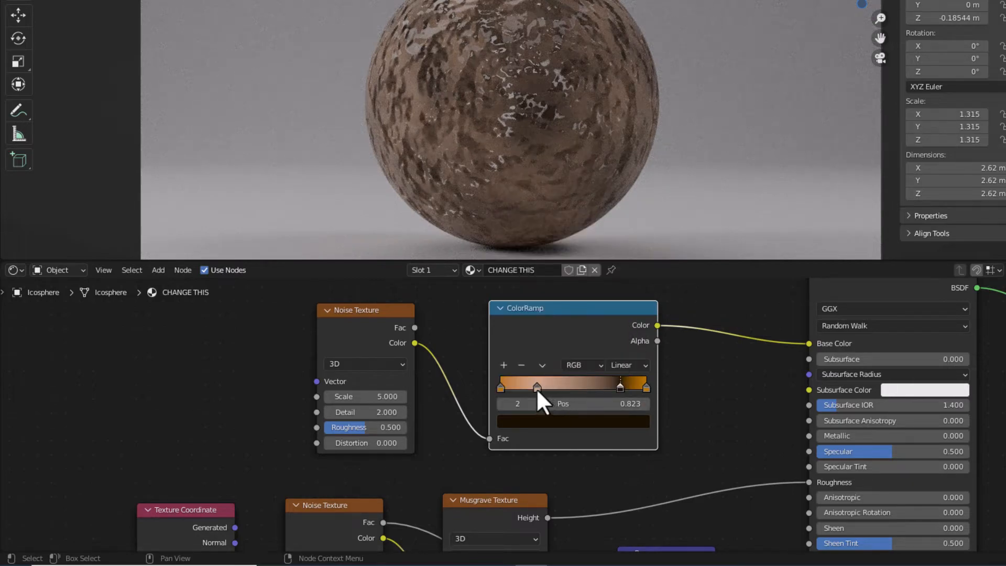
Step: Shift the ColorRamp node slightly toward the shader and slide its second stop to position 0.482
{"action": "key", "text": "g"}
{"action": "left_click", "coordinate": [552, 386]}
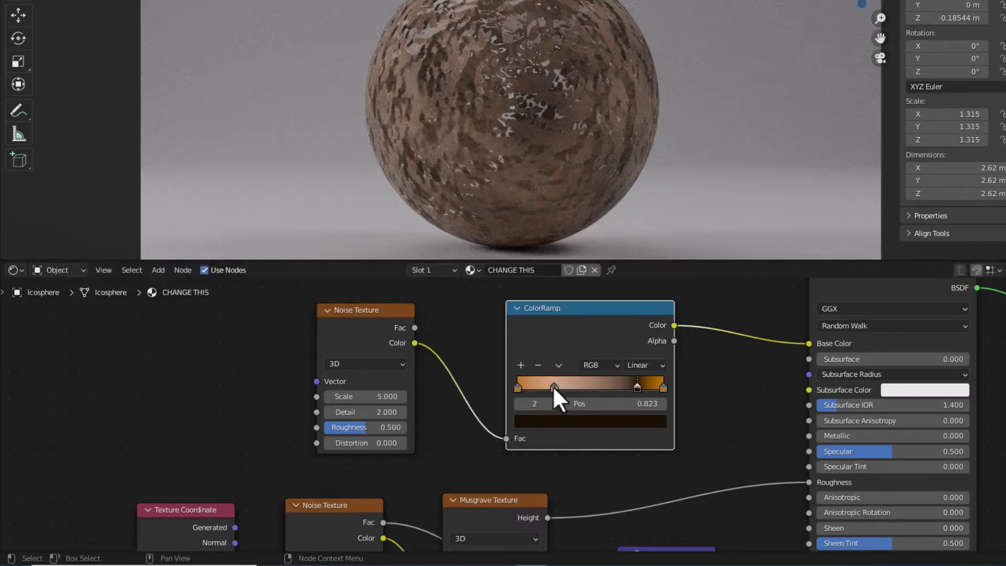
{"action": "left_click_drag", "start_coordinate": [552, 386], "coordinate": [588, 388]}
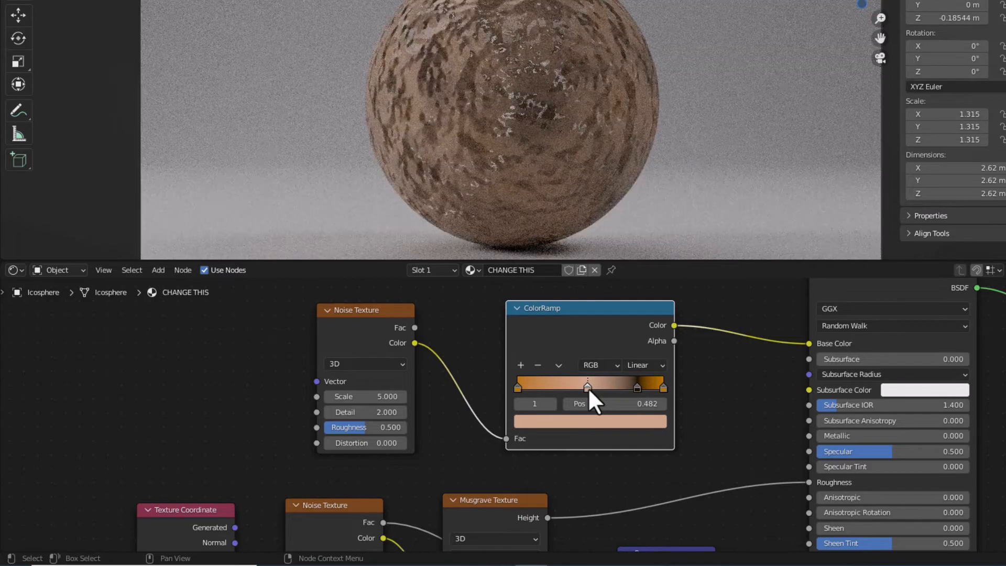
Step: Set the ColorRamp stop at position 0.482 to hex B87333 and darken it slightly
{"action": "left_click", "coordinate": [592, 422]}
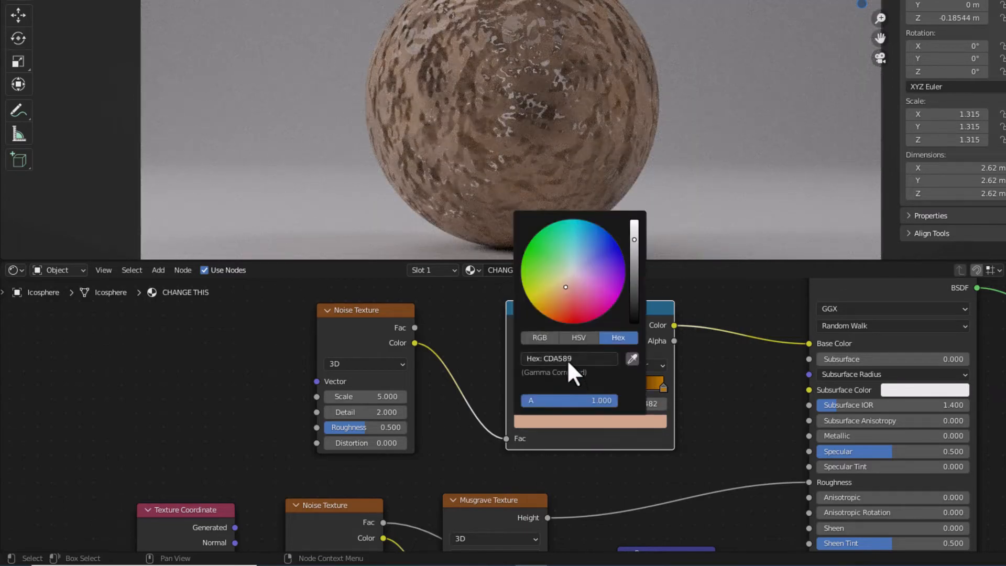
{"action": "left_click", "coordinate": [584, 358]}
{"action": "type", "text": "B873332"}
{"action": "key", "text": "BackSpace"}
{"action": "key", "text": "Return"}
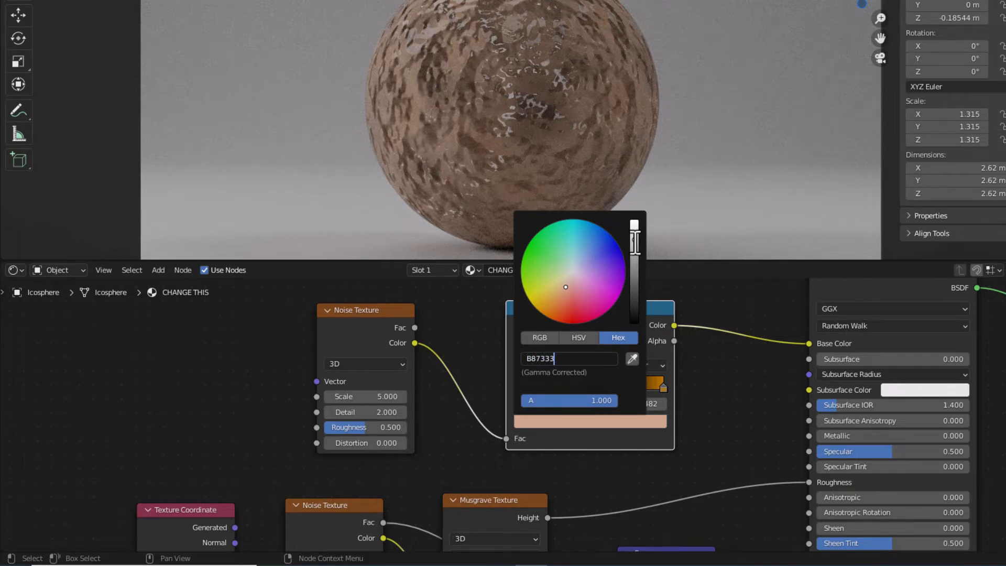
{"action": "left_click_drag", "start_coordinate": [634, 249], "coordinate": [634, 259]}
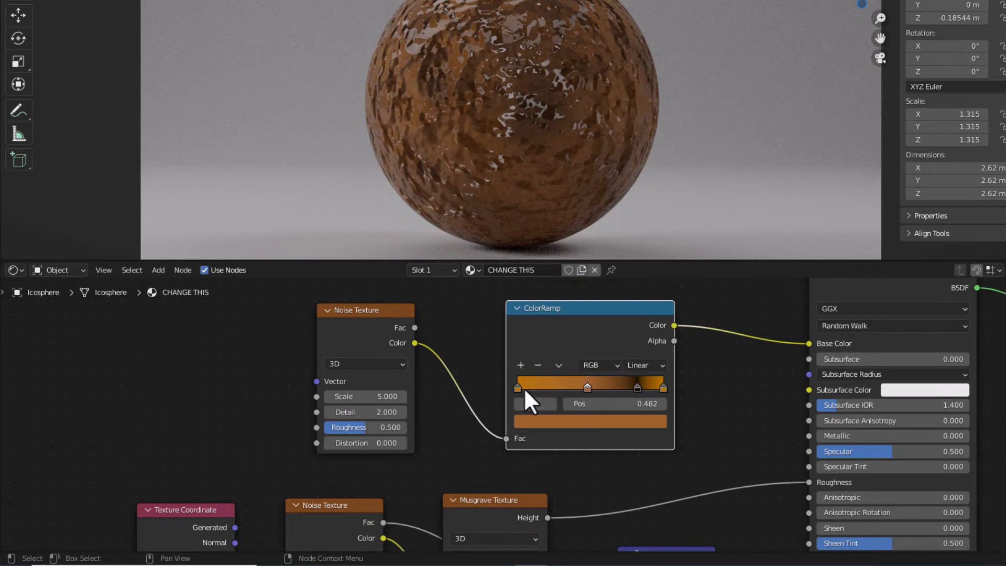
Step: Brighten the colour of the ColorRamp's first stop slightly to a lighter orange
{"action": "left_click", "coordinate": [518, 388]}
{"action": "left_click", "coordinate": [548, 422]}
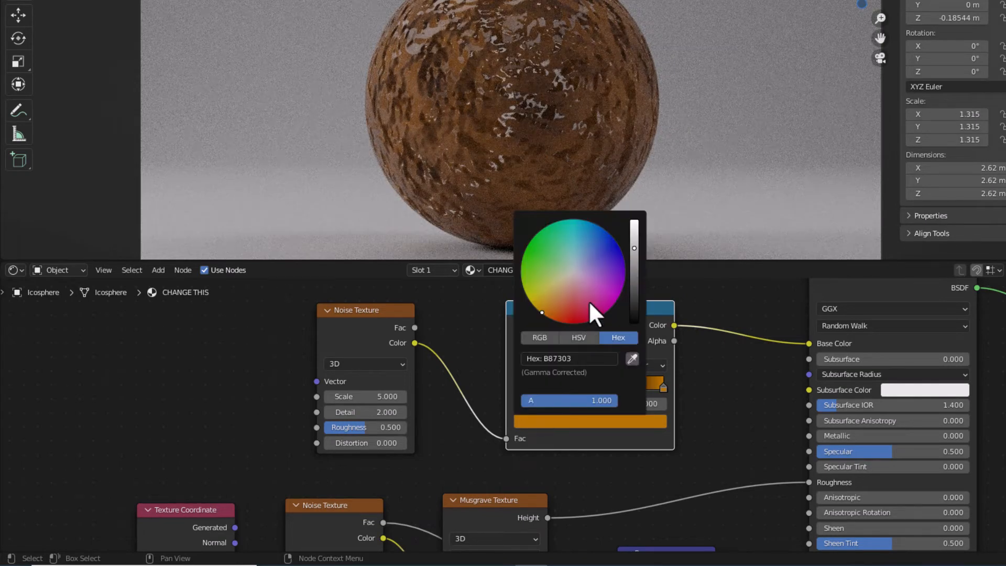
{"action": "left_click_drag", "start_coordinate": [629, 248], "coordinate": [633, 239]}
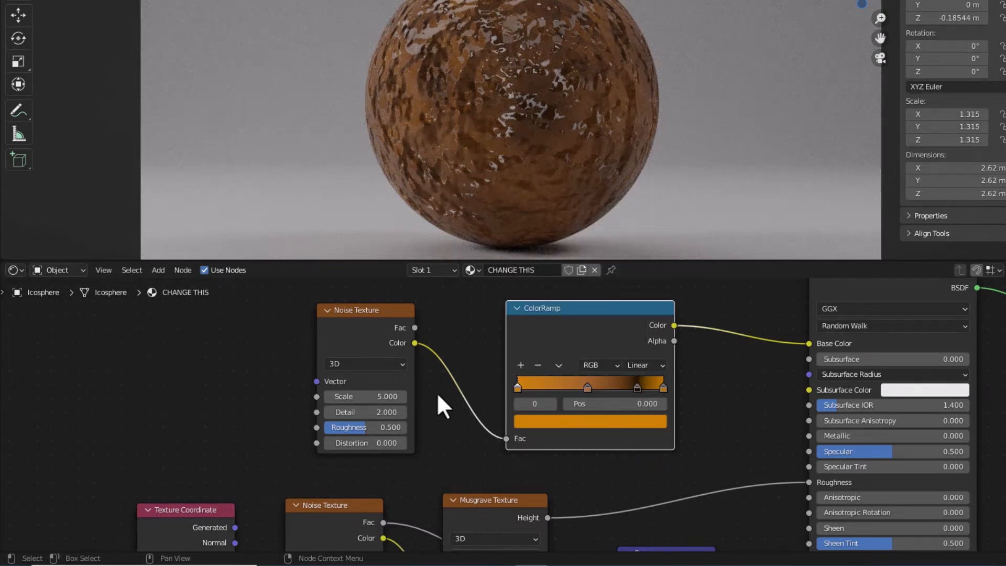
Step: Set the lower Noise Texture's Scale to 2, Detail to 15 and Roughness to 0.75
{"action": "middle_click_drag", "start_coordinate": [622, 489], "coordinate": [630, 336]}
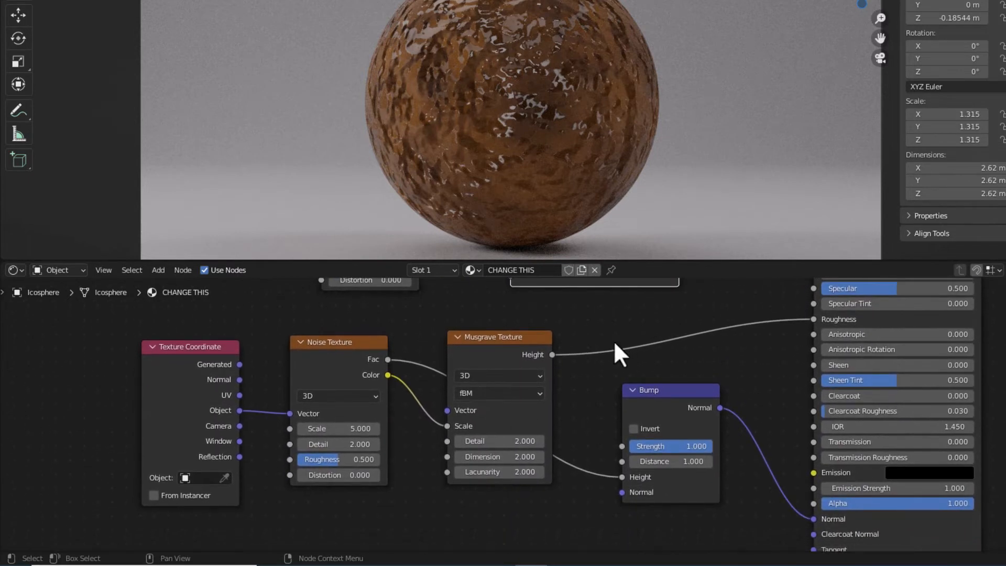
{"action": "left_click", "coordinate": [361, 428]}
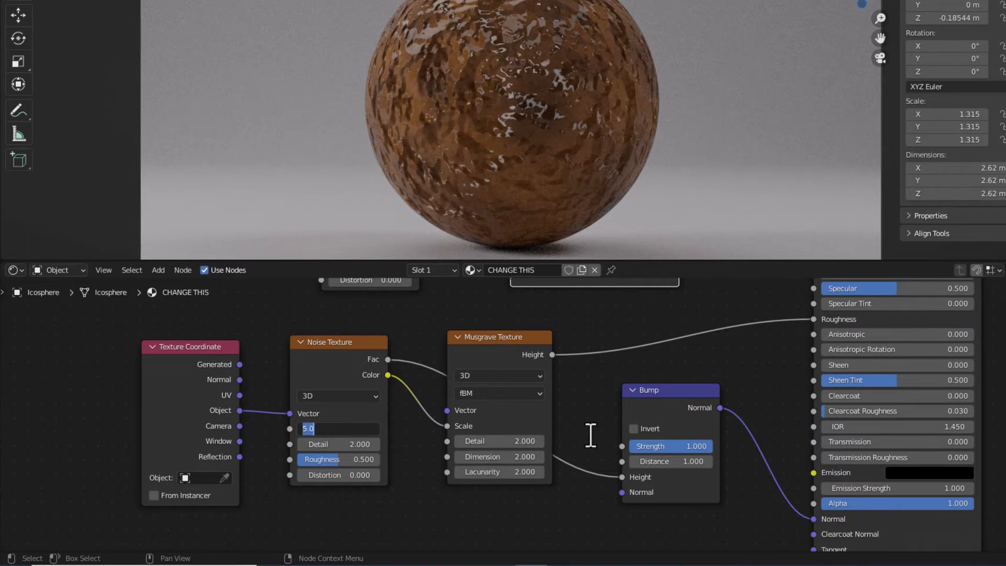
{"action": "type", "text": "2"}
{"action": "key", "text": "Return"}
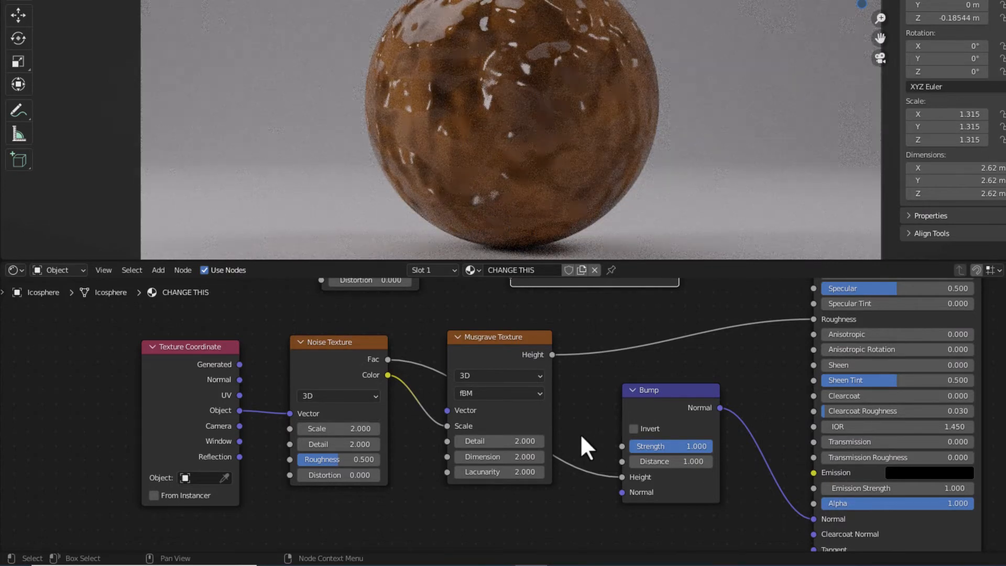
{"action": "left_click", "coordinate": [352, 444]}
{"action": "type", "text": "15"}
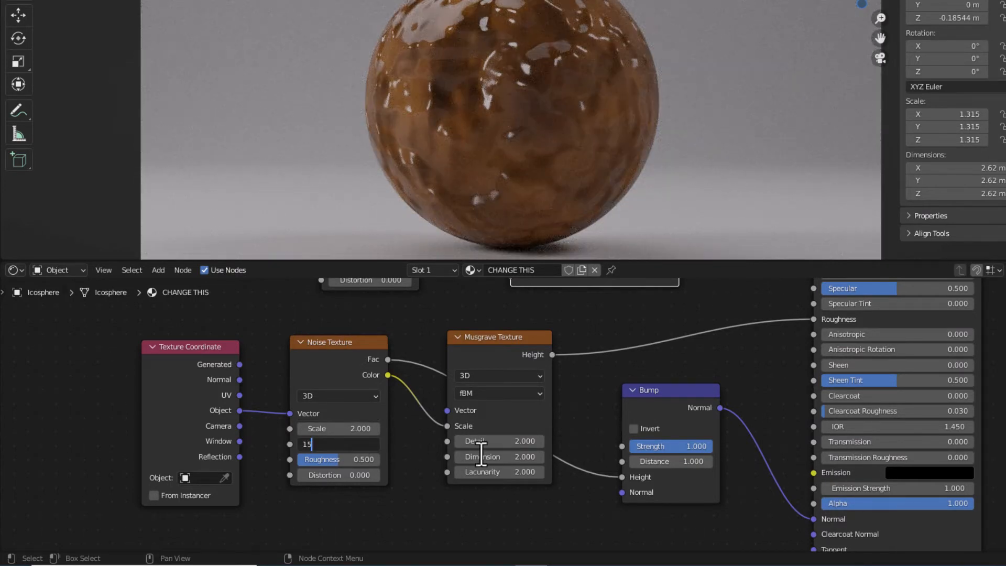
{"action": "key", "text": "Return"}
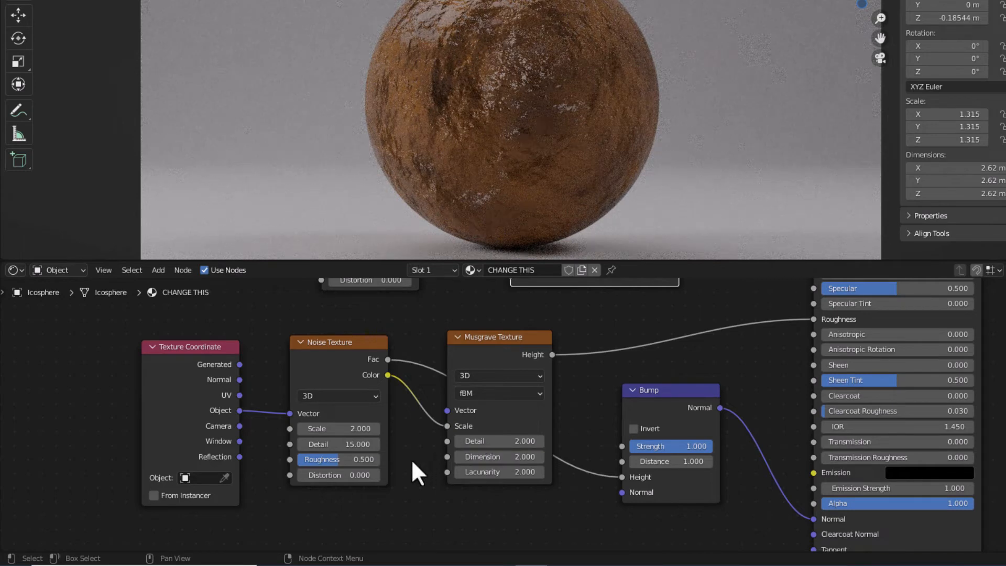
{"action": "left_click", "coordinate": [373, 461]}
{"action": "type", "text": ".75"}
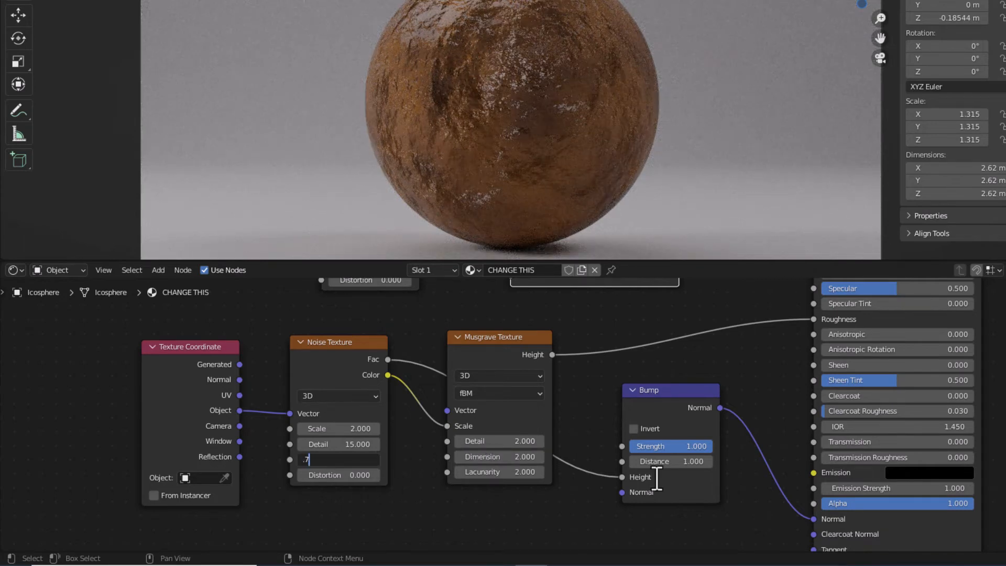
{"action": "key", "text": "Return"}
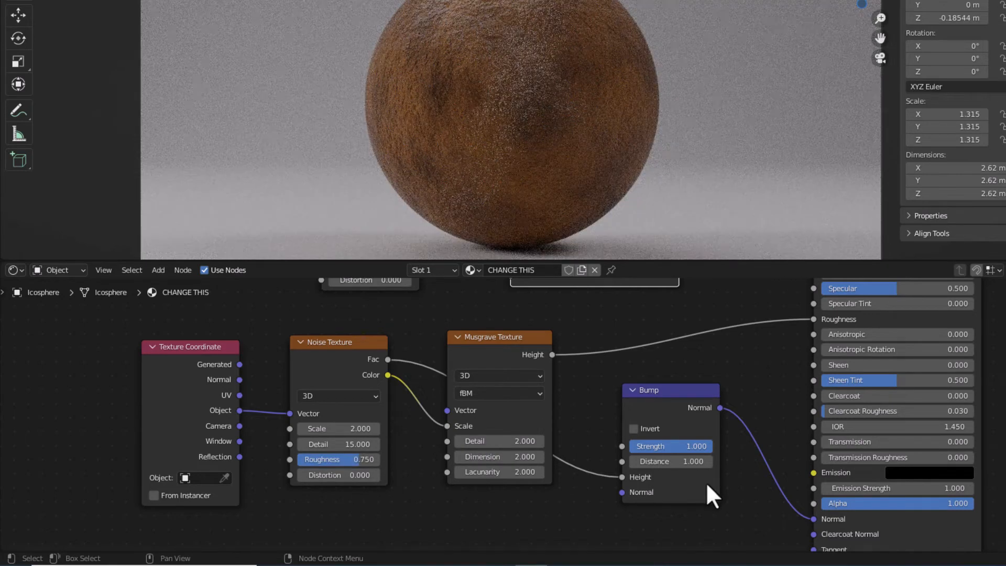
Step: Set the Musgrave Texture's Detail to 15 and its Dimension to 0
{"action": "left_click", "coordinate": [516, 441]}
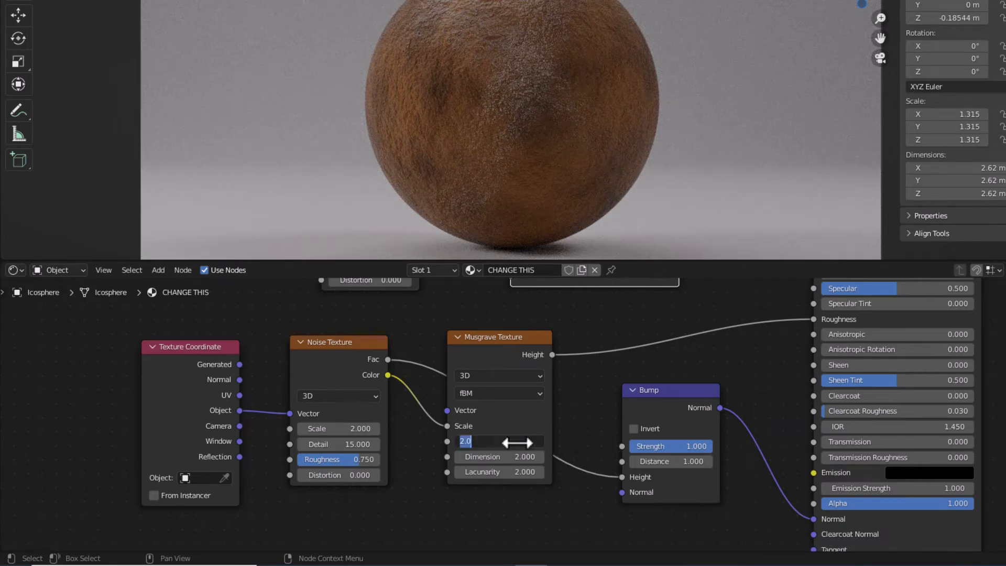
{"action": "type", "text": "15"}
{"action": "key", "text": "Return"}
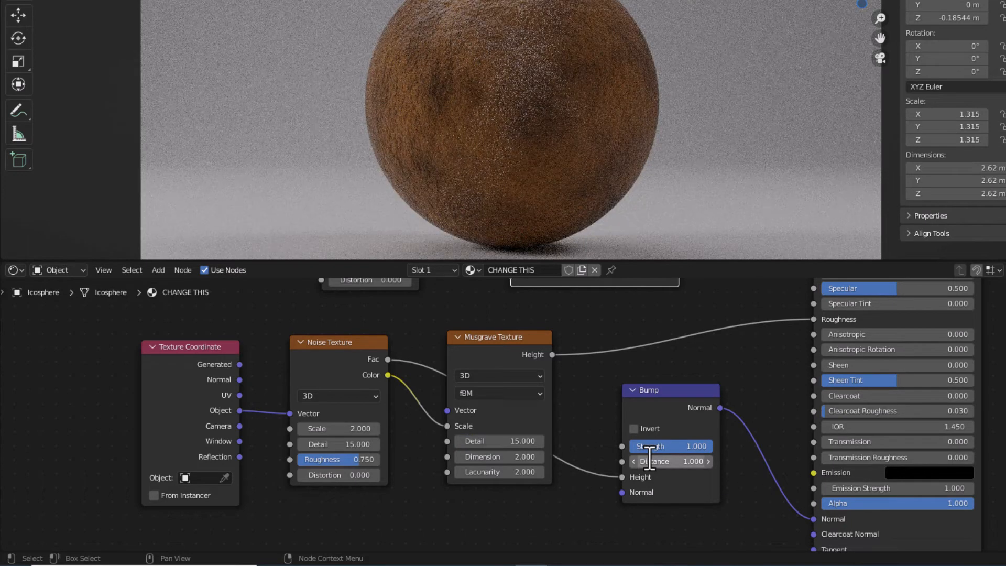
{"action": "left_click", "coordinate": [532, 457]}
{"action": "type", "text": "0"}
{"action": "key", "text": "Return"}
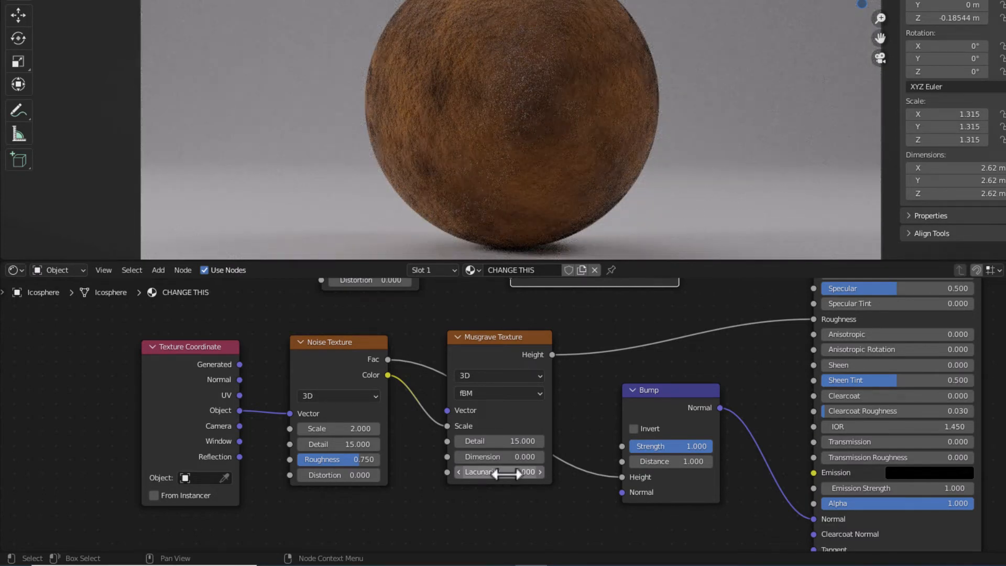
Step: Set the Bump node's Strength to 0.02
{"action": "left_click", "coordinate": [664, 447]}
{"action": "type", "text": ".02"}
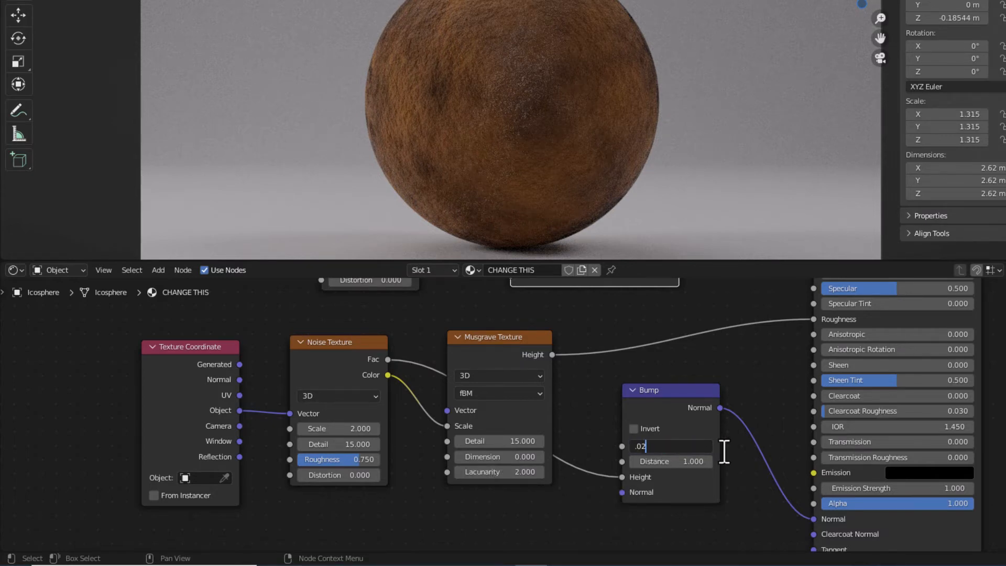
{"action": "key", "text": "Return"}
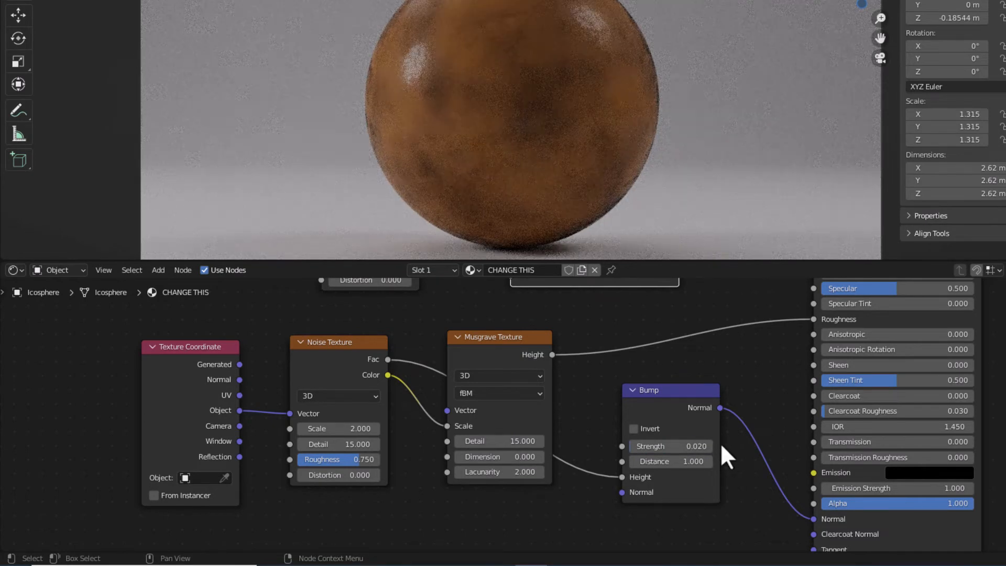
{"action": "middle_click_drag", "start_coordinate": [762, 417], "coordinate": [592, 492]}
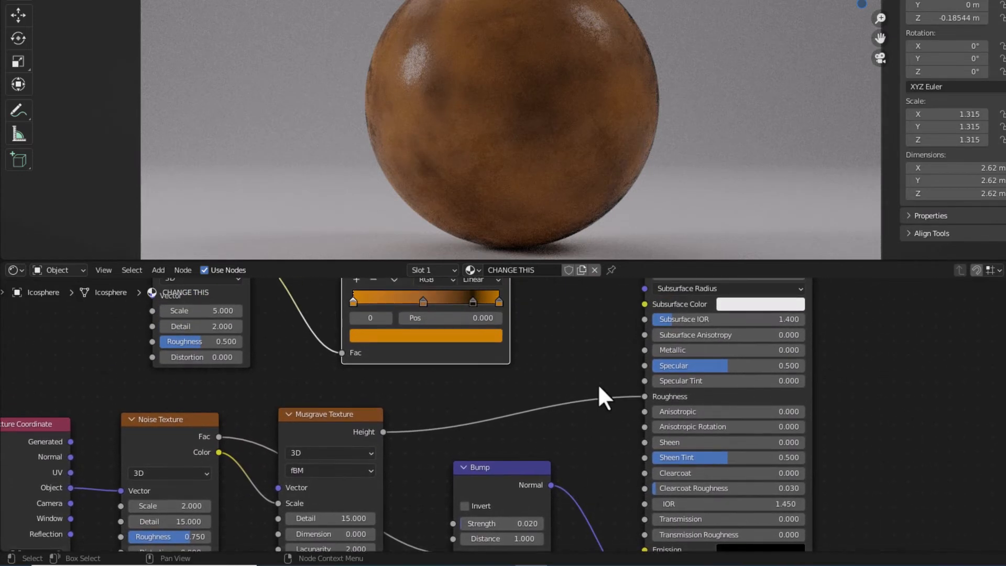
{"action": "middle_click_drag", "start_coordinate": [602, 393], "coordinate": [574, 415]}
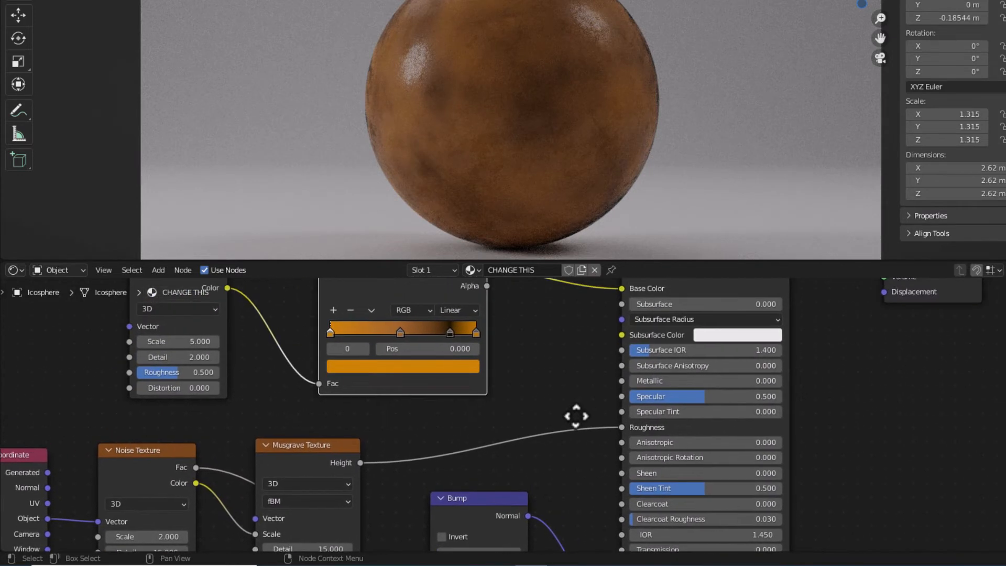
Step: Set the Principled BSDF's Metallic value to 0.9
{"action": "left_click", "coordinate": [648, 383]}
{"action": "key", "text": "BackSpace"}
{"action": "type", "text": ".9"}
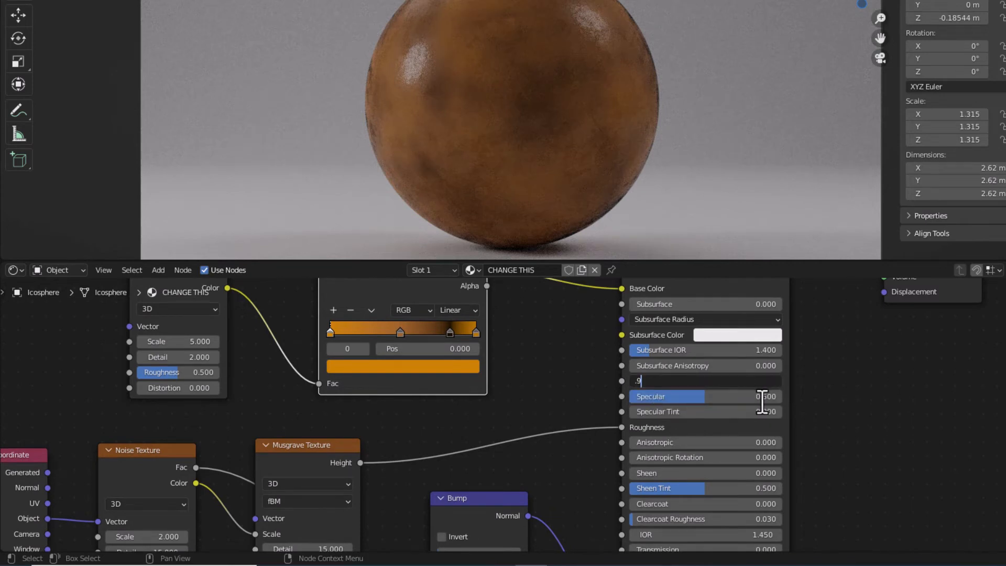
{"action": "key", "text": "Return"}
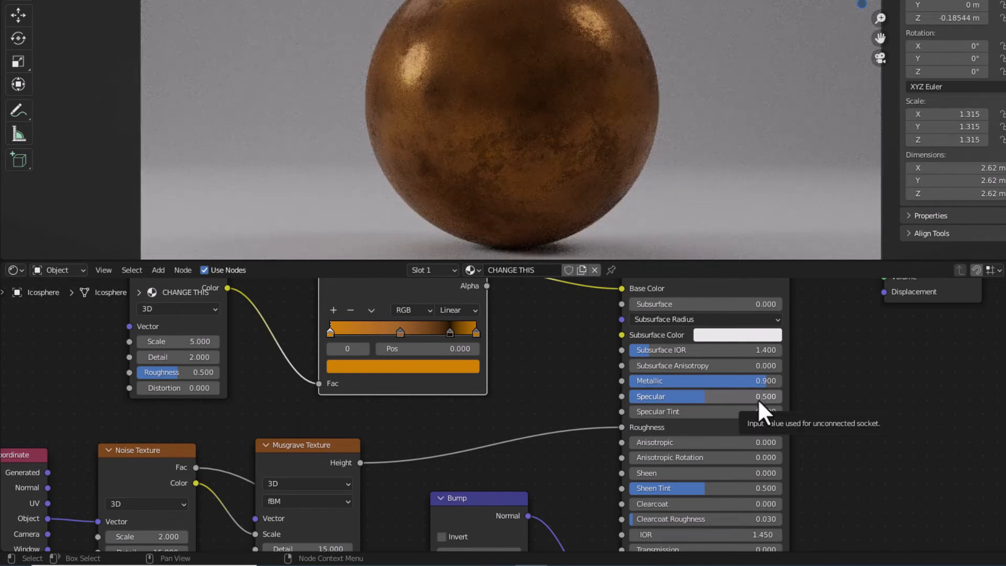
Step: Set the Principled BSDF's Anisotropic to 0.455 and its Anisotropic Rotation to 0.175
{"action": "left_click", "coordinate": [726, 445]}
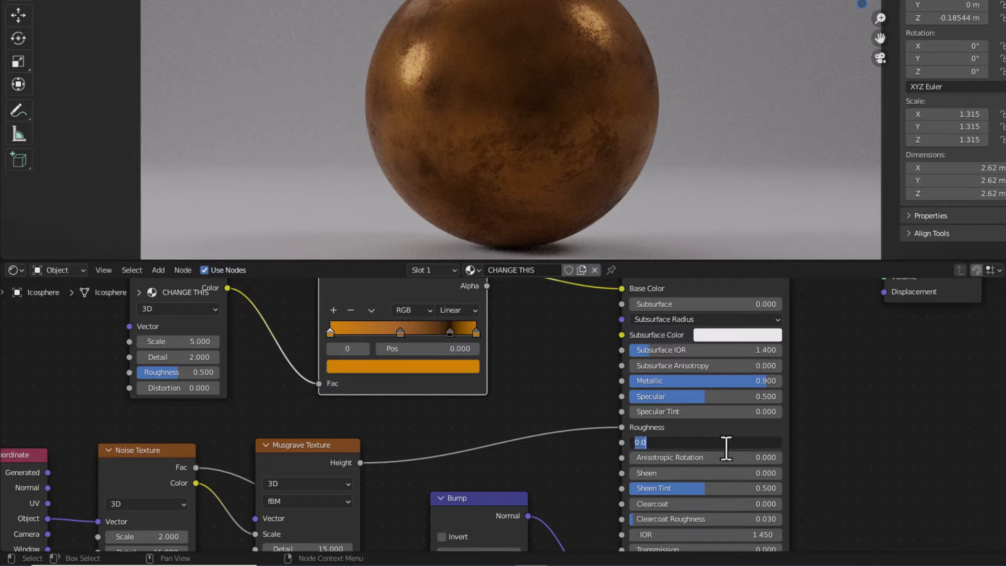
{"action": "type", "text": ".455"}
{"action": "key", "text": "Return"}
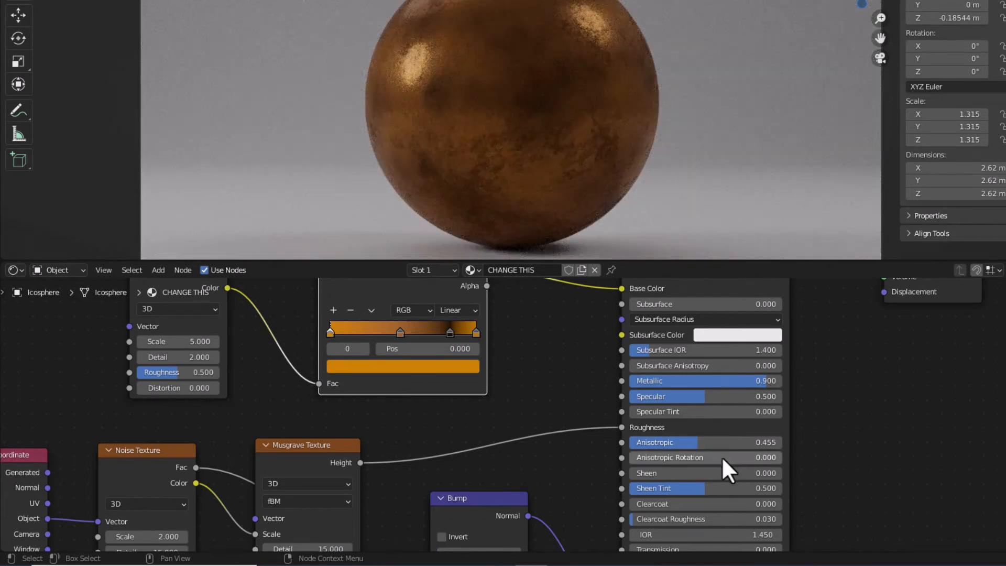
{"action": "left_click", "coordinate": [722, 456]}
{"action": "type", "text": ".173"}
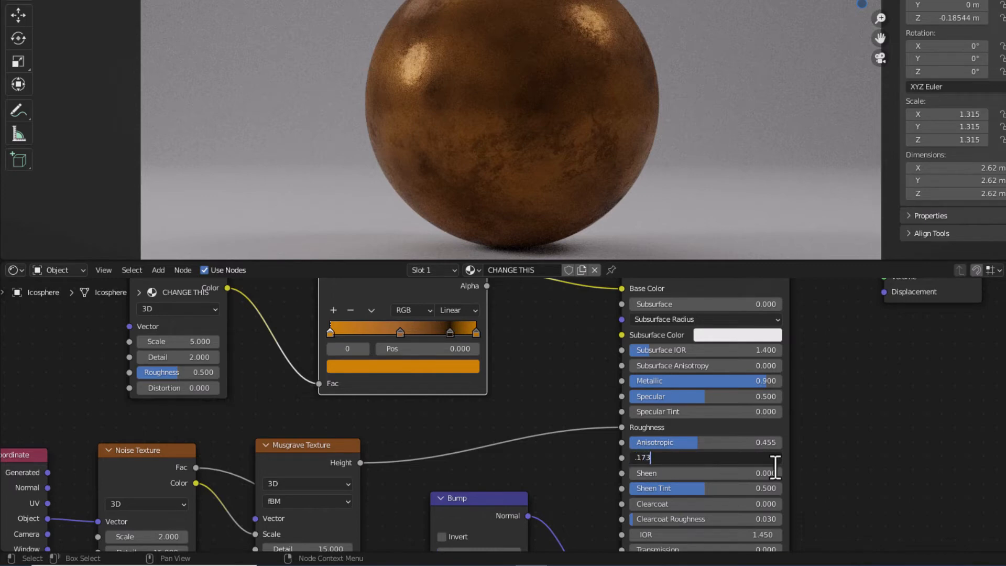
{"action": "key", "text": "Return"}
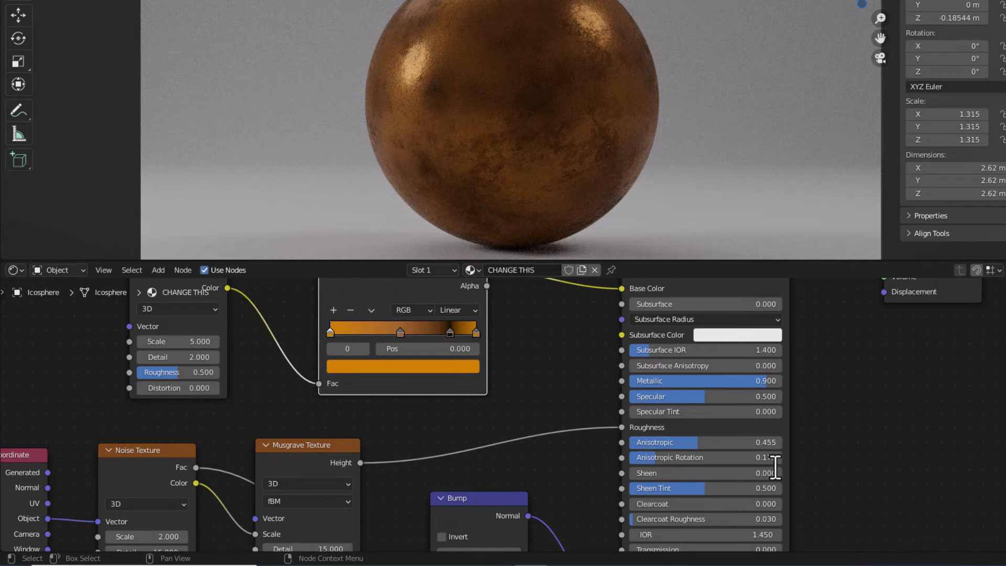
Step: Set the Principled BSDF's Clearcoat to 0.15 and its IOR to 1.1
{"action": "middle_click_drag", "start_coordinate": [807, 484], "coordinate": [815, 381]}
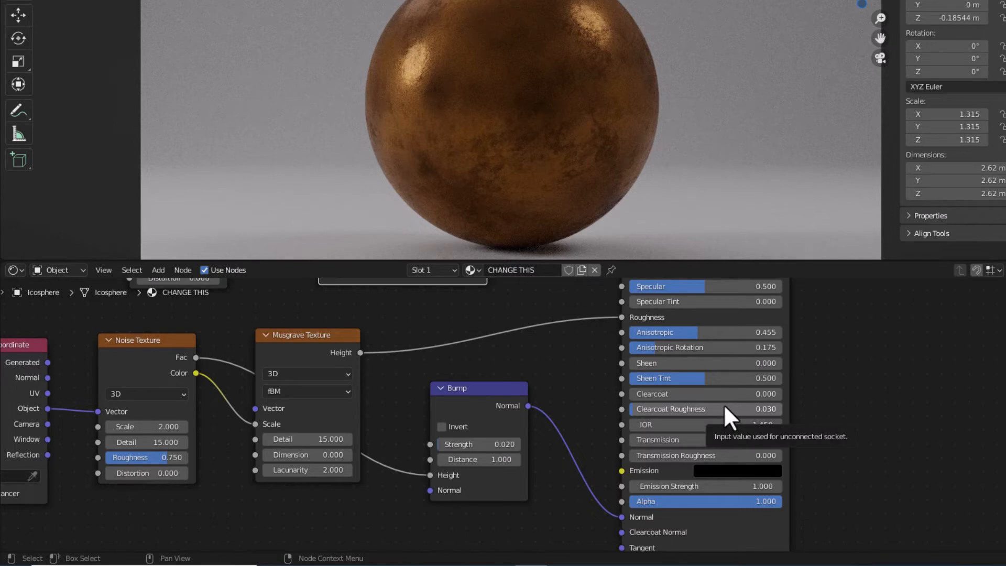
{"action": "left_click", "coordinate": [723, 397]}
{"action": "key", "text": "BackSpace"}
{"action": "type", "text": ".15"}
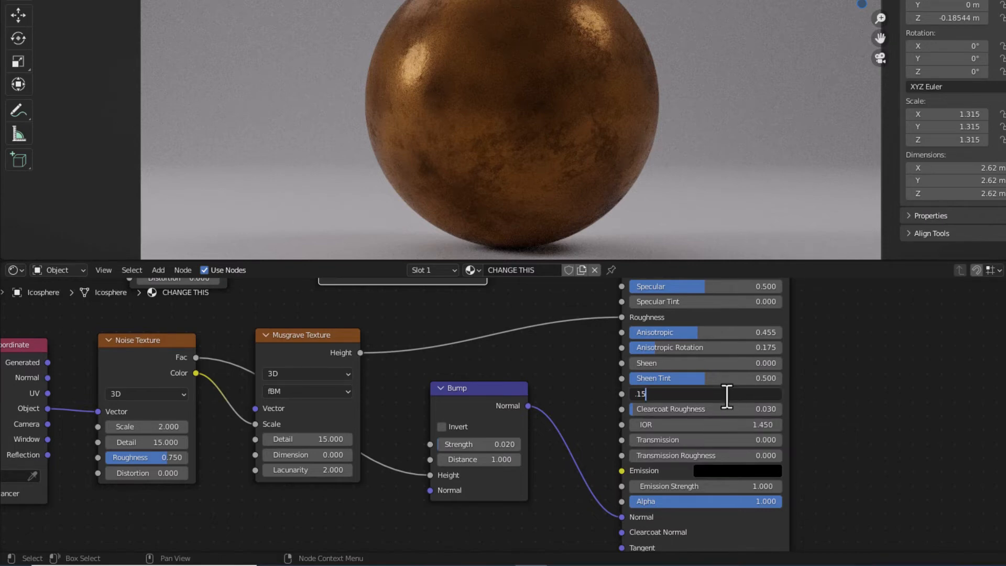
{"action": "key", "text": "Return"}
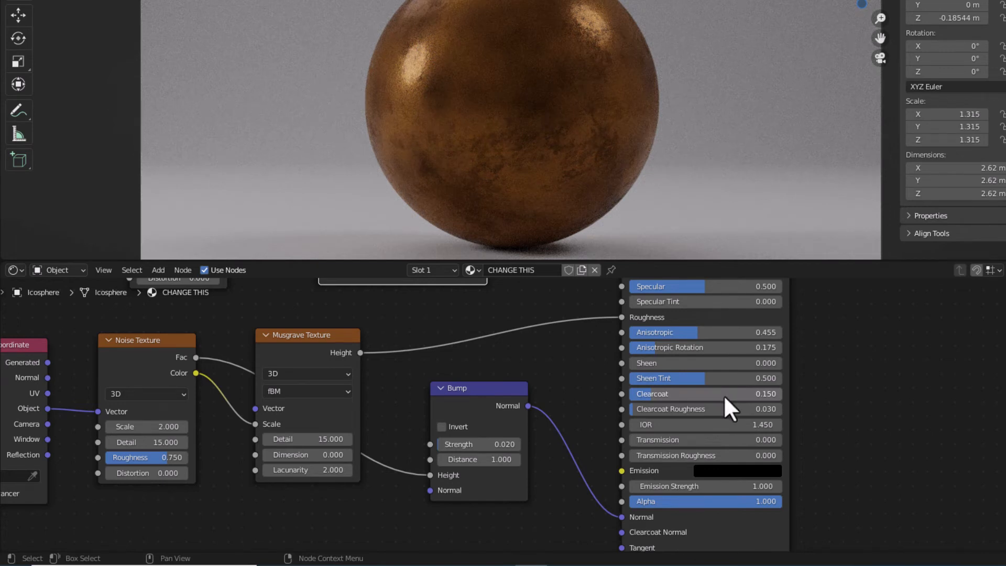
{"action": "left_click", "coordinate": [719, 425]}
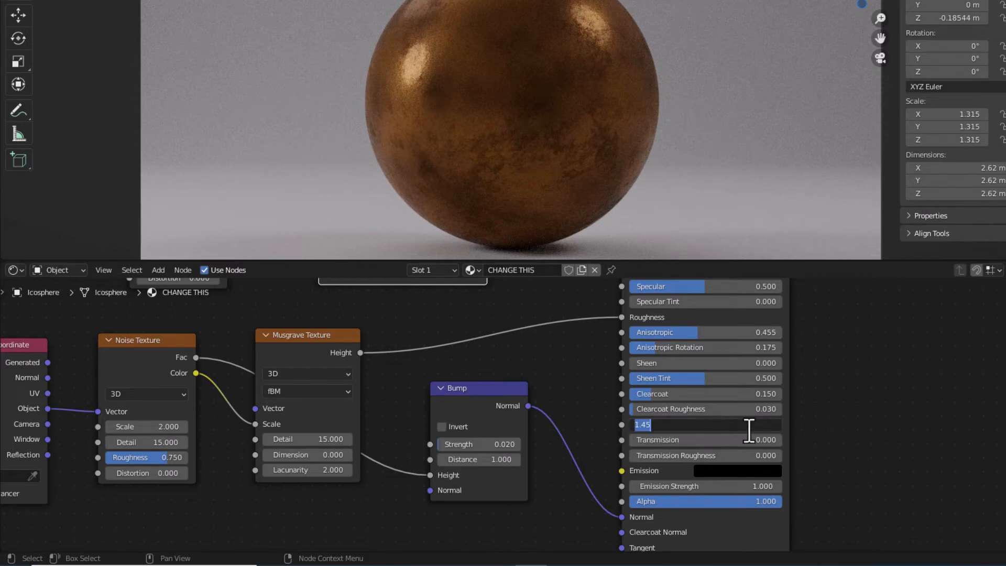
{"action": "type", "text": "1.1"}
{"action": "key", "text": "Return"}
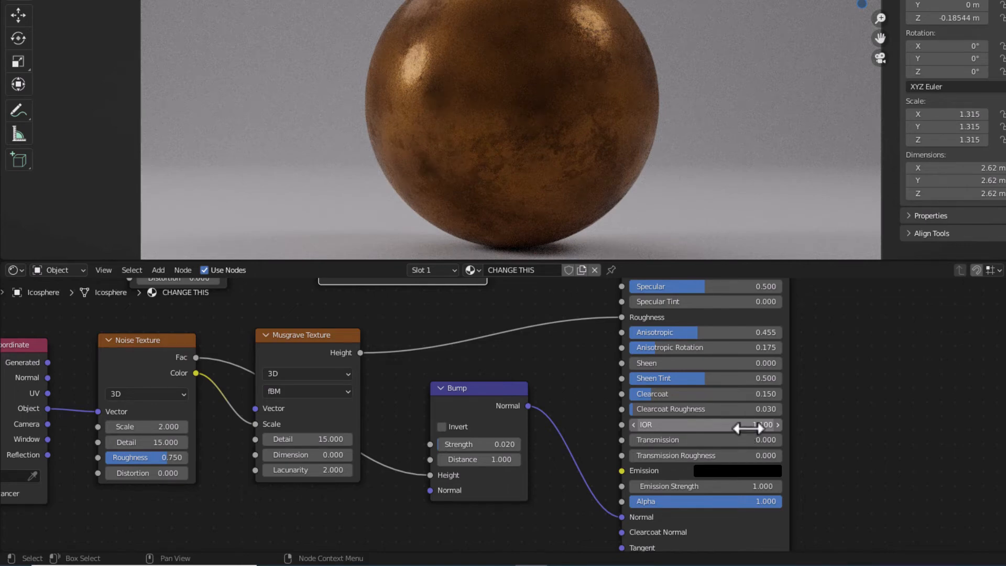
Step: Render a still image of the scene with the finished sphere material
{"action": "scroll", "coordinate": [669, 367], "scroll_direction": "down", "scroll_amount": 1}
{"action": "scroll", "coordinate": [668, 366], "scroll_direction": "down", "scroll_amount": 4}
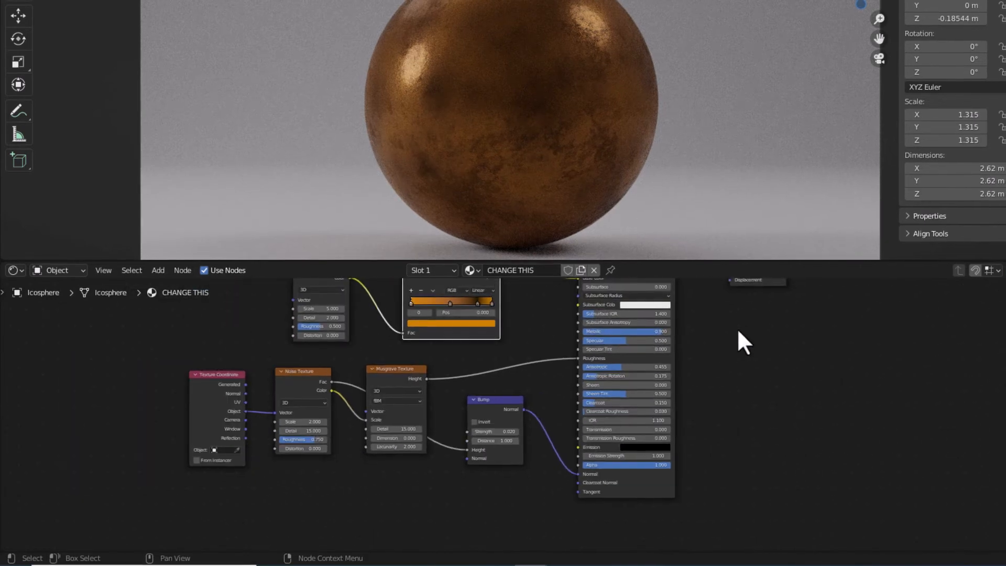
{"action": "middle_click_drag", "start_coordinate": [737, 328], "coordinate": [721, 359]}
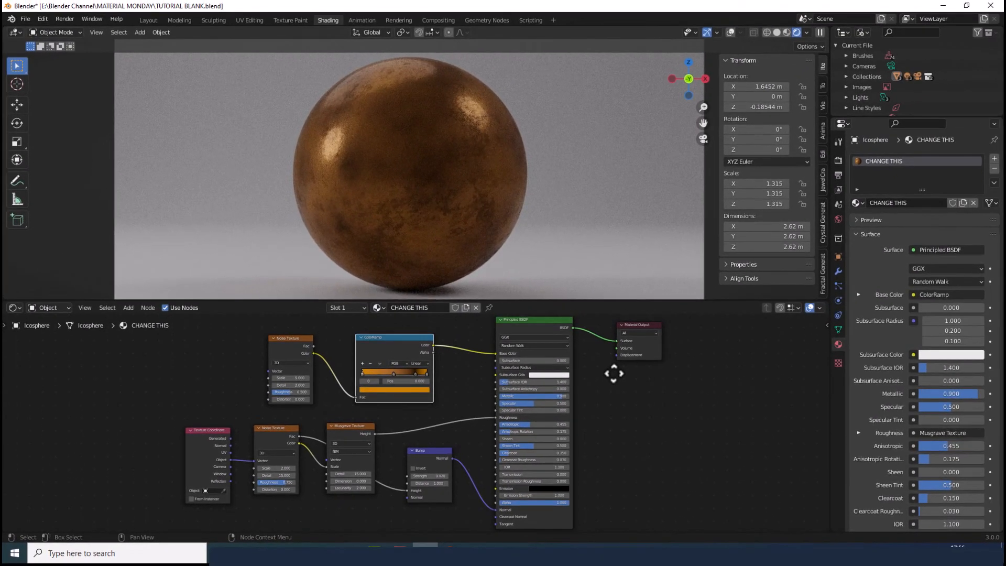
{"action": "middle_click_drag", "start_coordinate": [613, 373], "coordinate": [612, 376]}
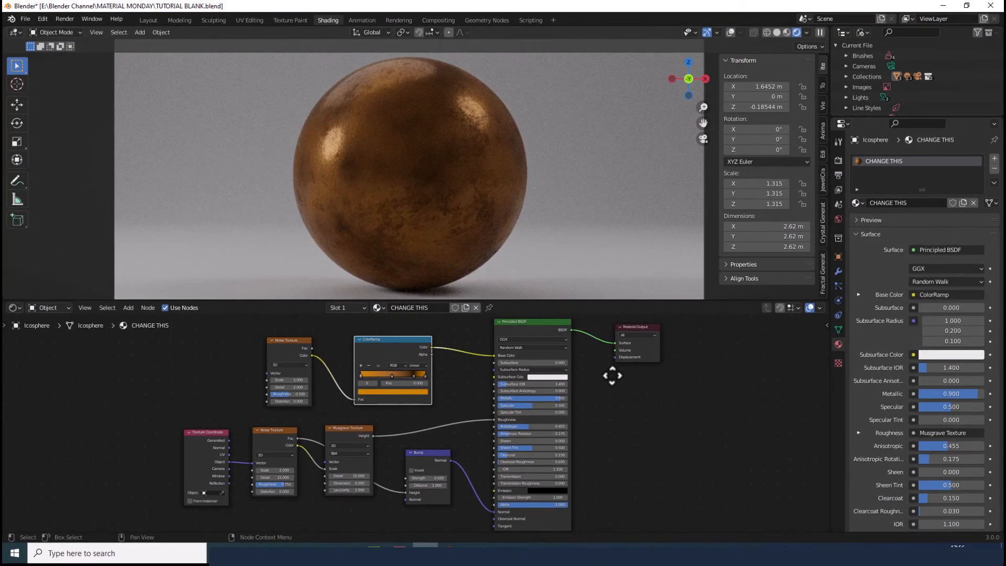
{"action": "left_click", "coordinate": [64, 18]}
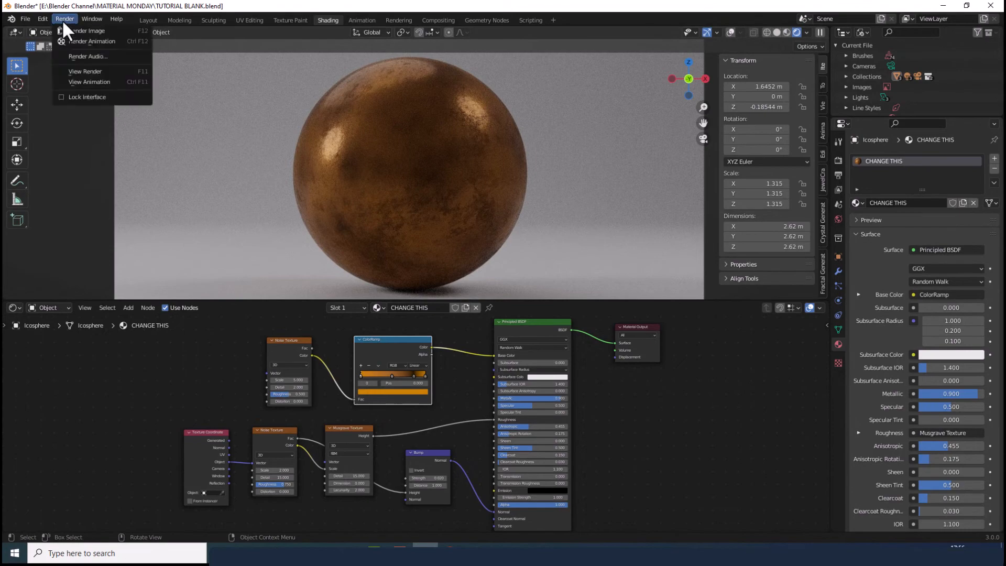
{"action": "left_click", "coordinate": [65, 26]}
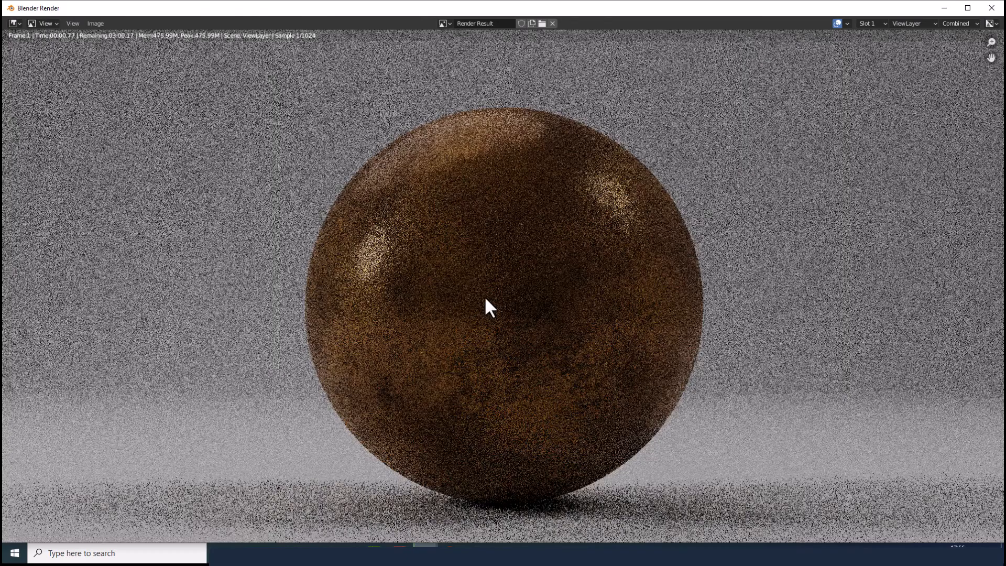